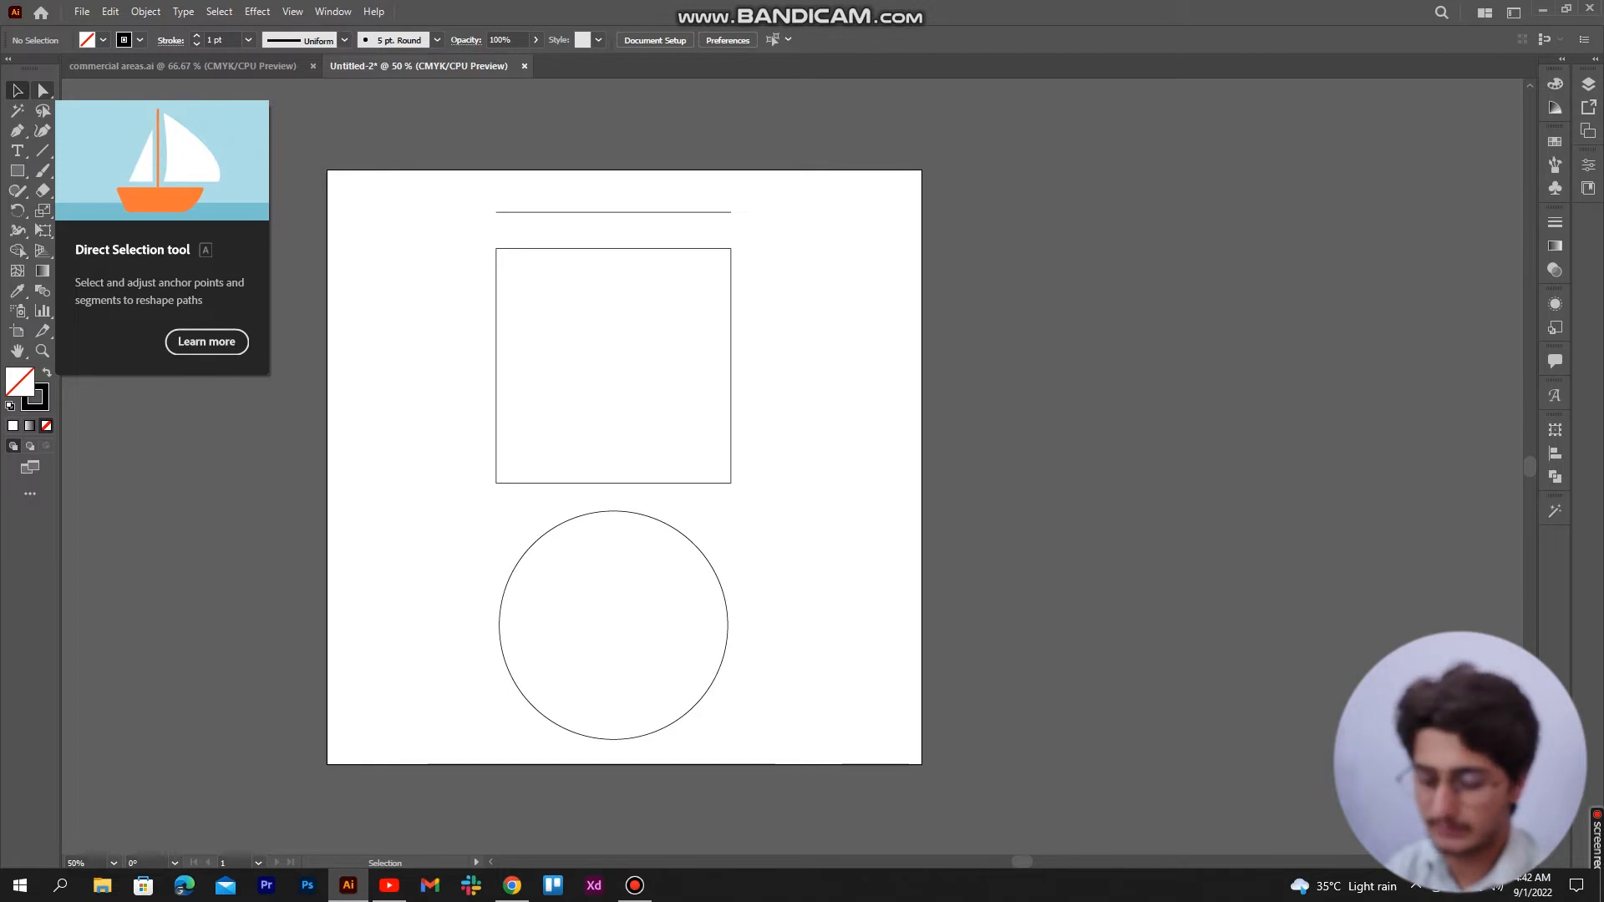
# Select the horizontal line above the square with the Direct Selection tool.
pyautogui.press('a')
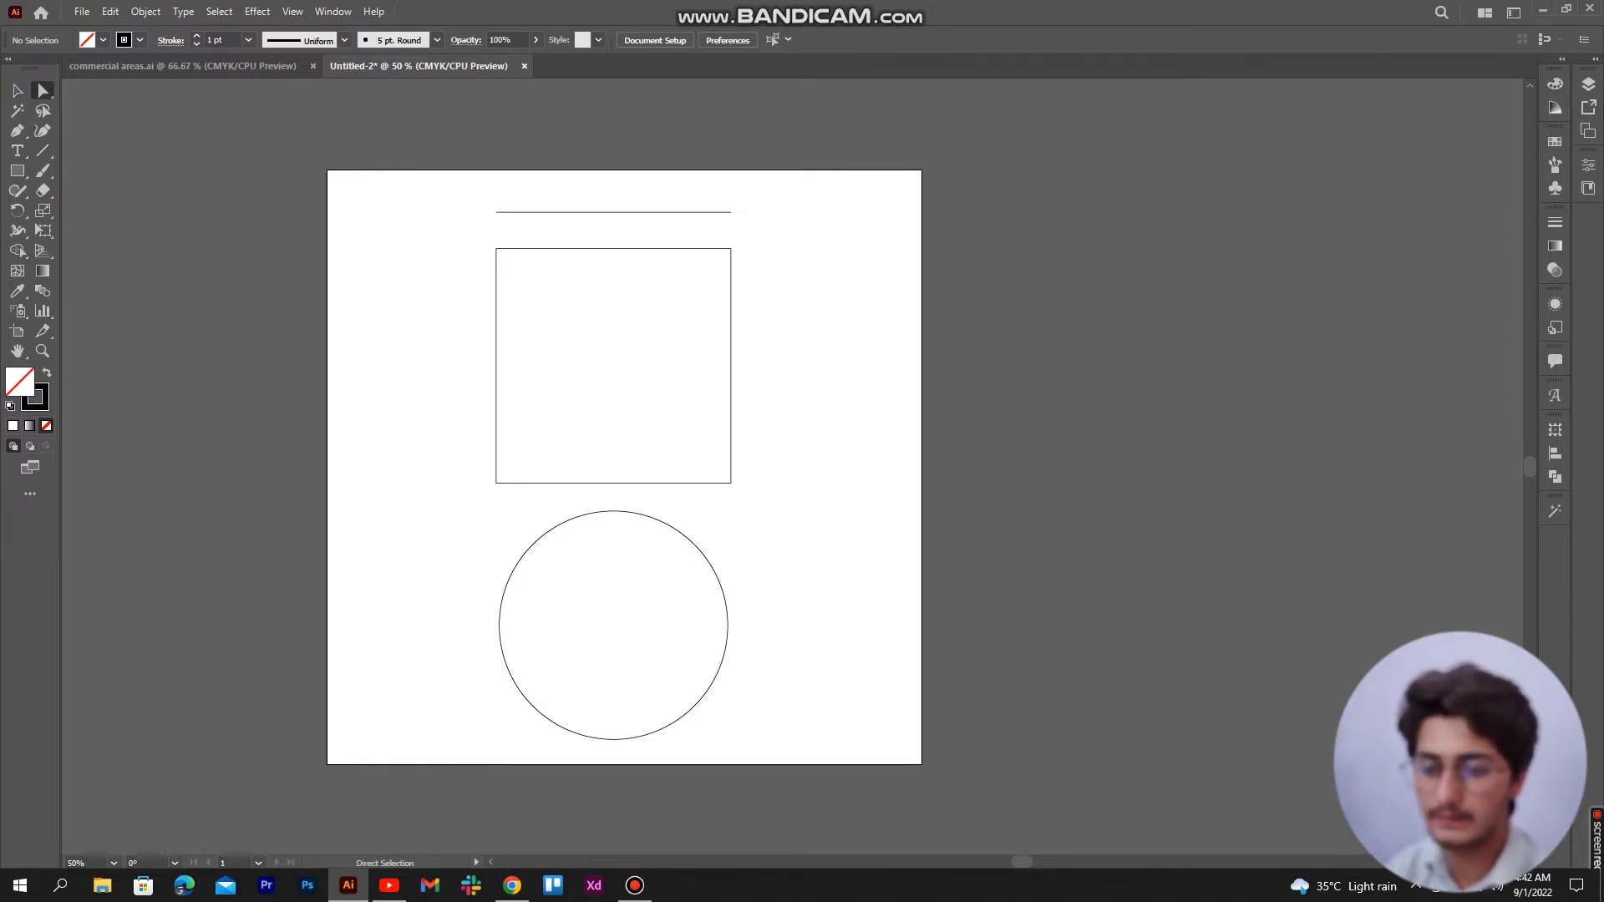
pyautogui.click(16, 170)
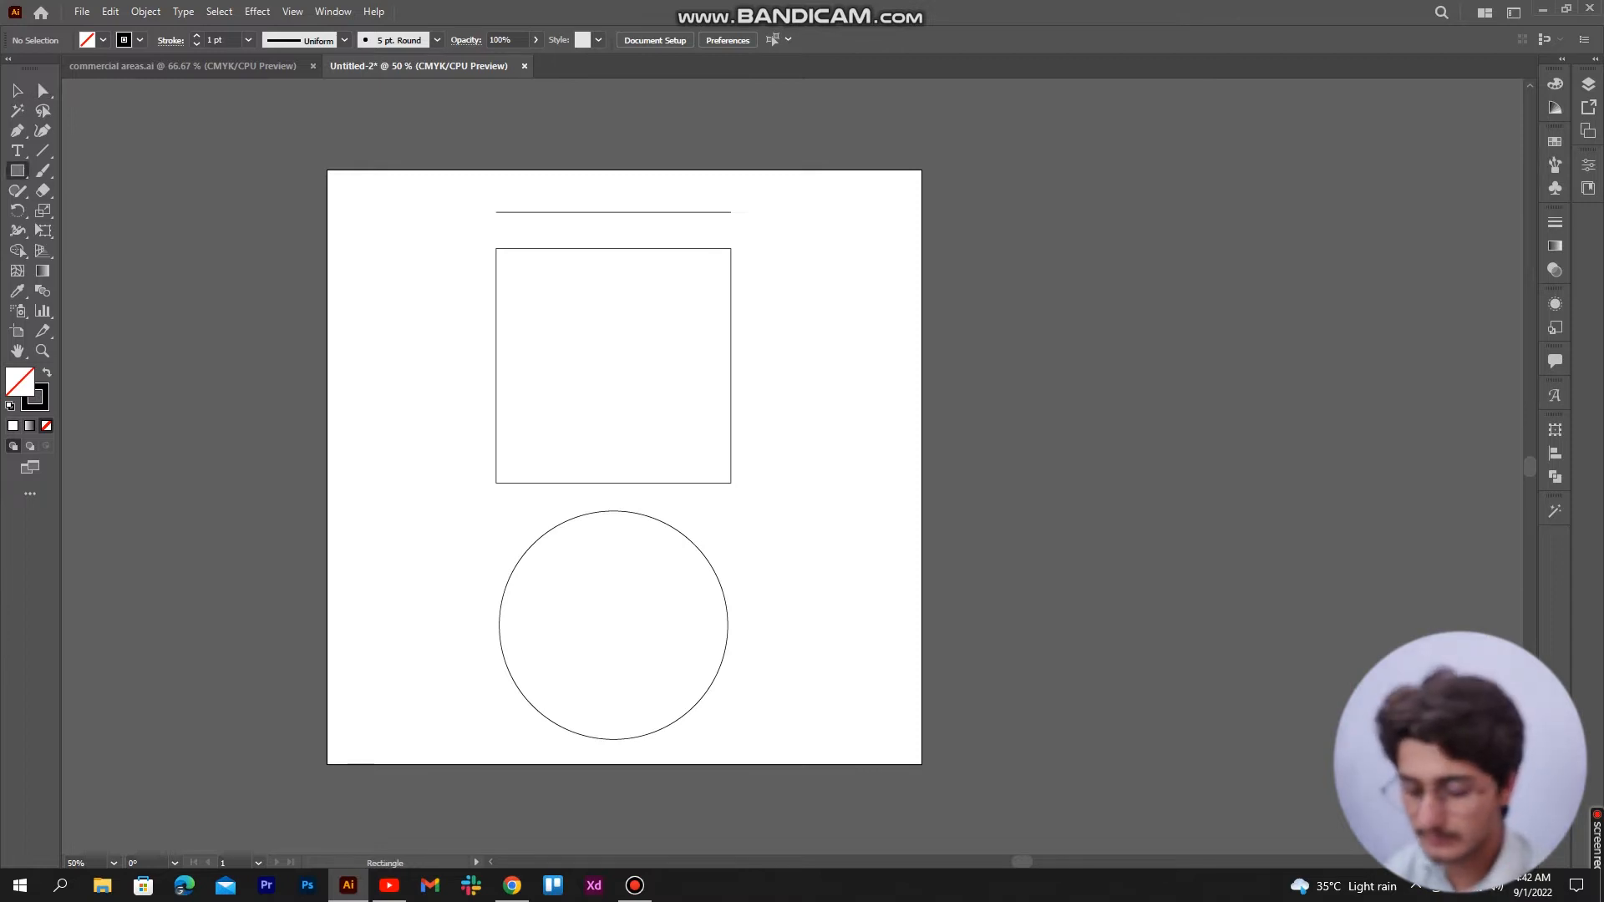
pyautogui.press('a')
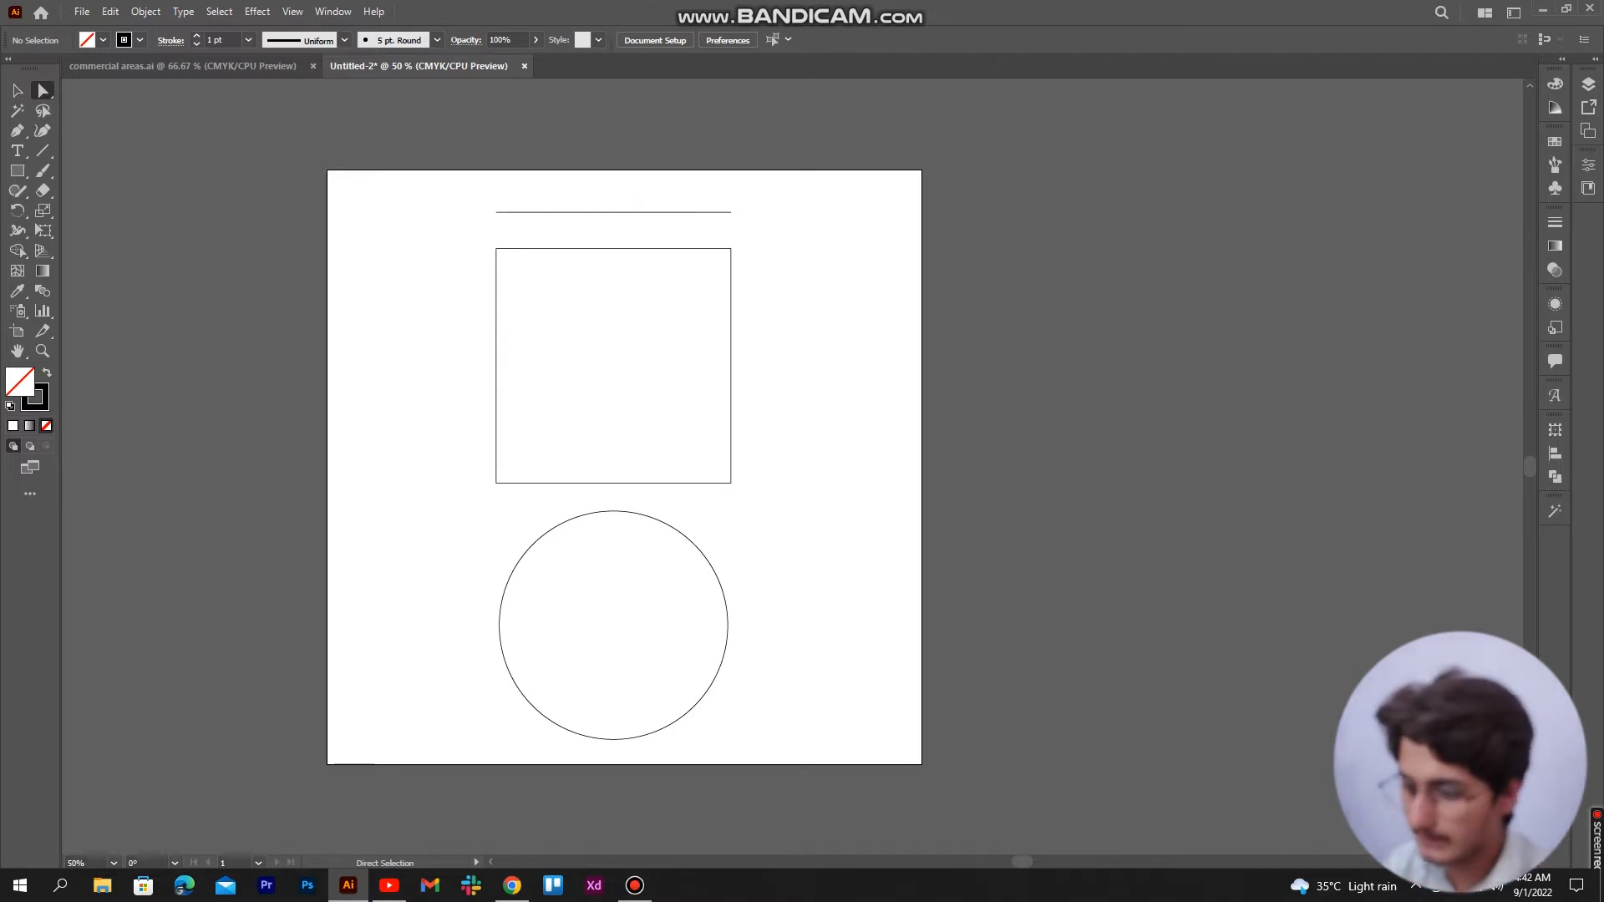
pyautogui.scroll(1, 624, 468)
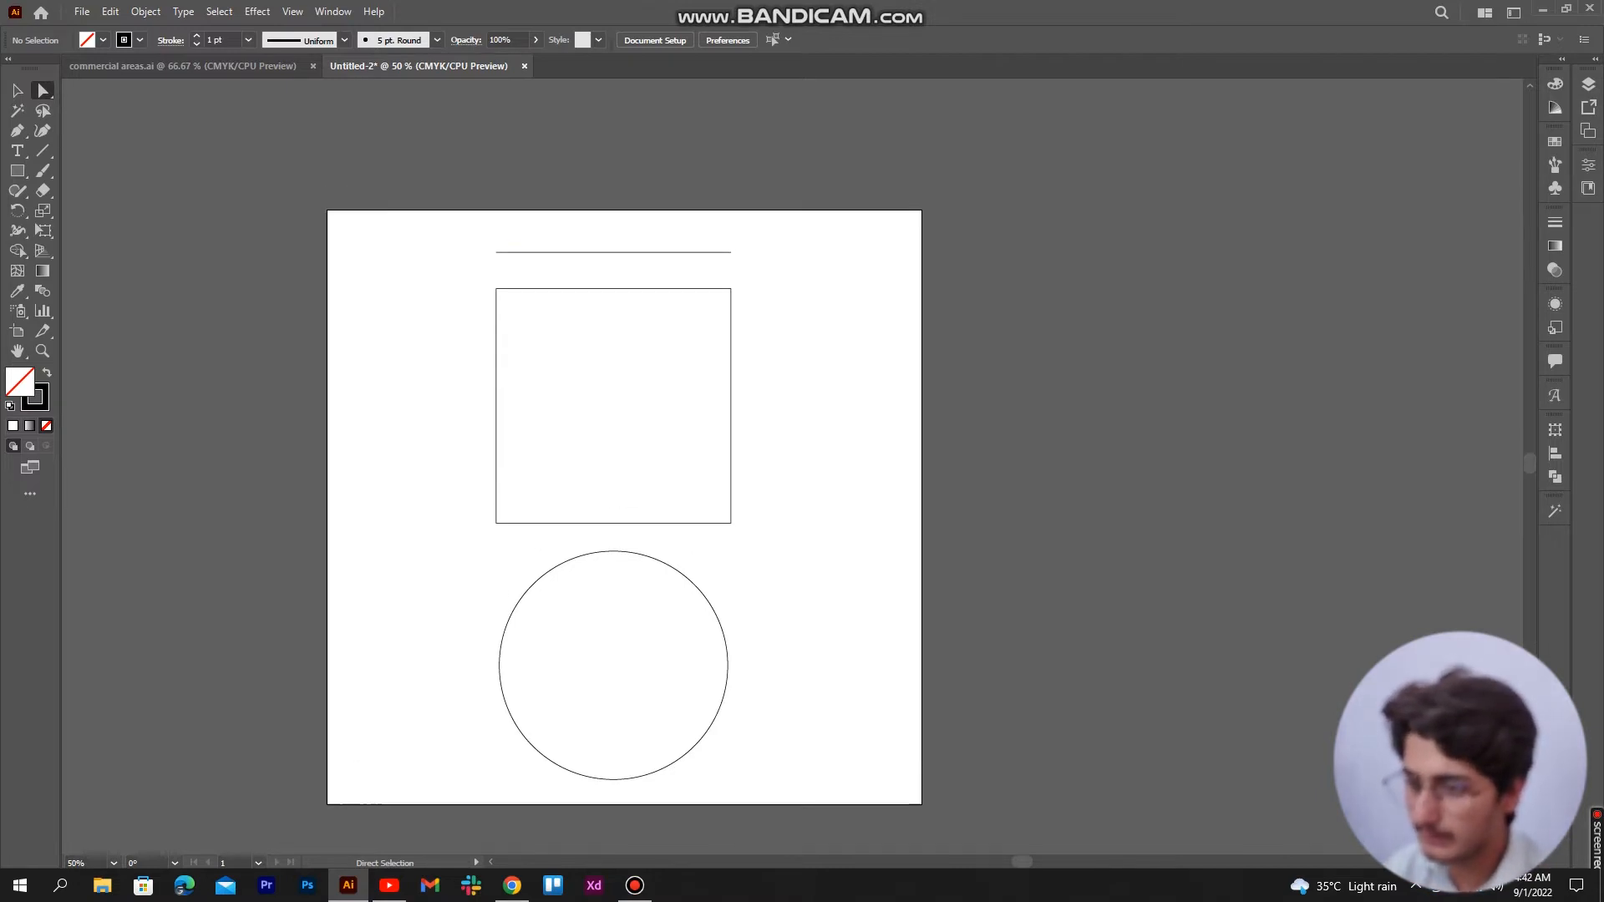
pyautogui.click(590, 252)
pyautogui.scroll(2, 615, 250)
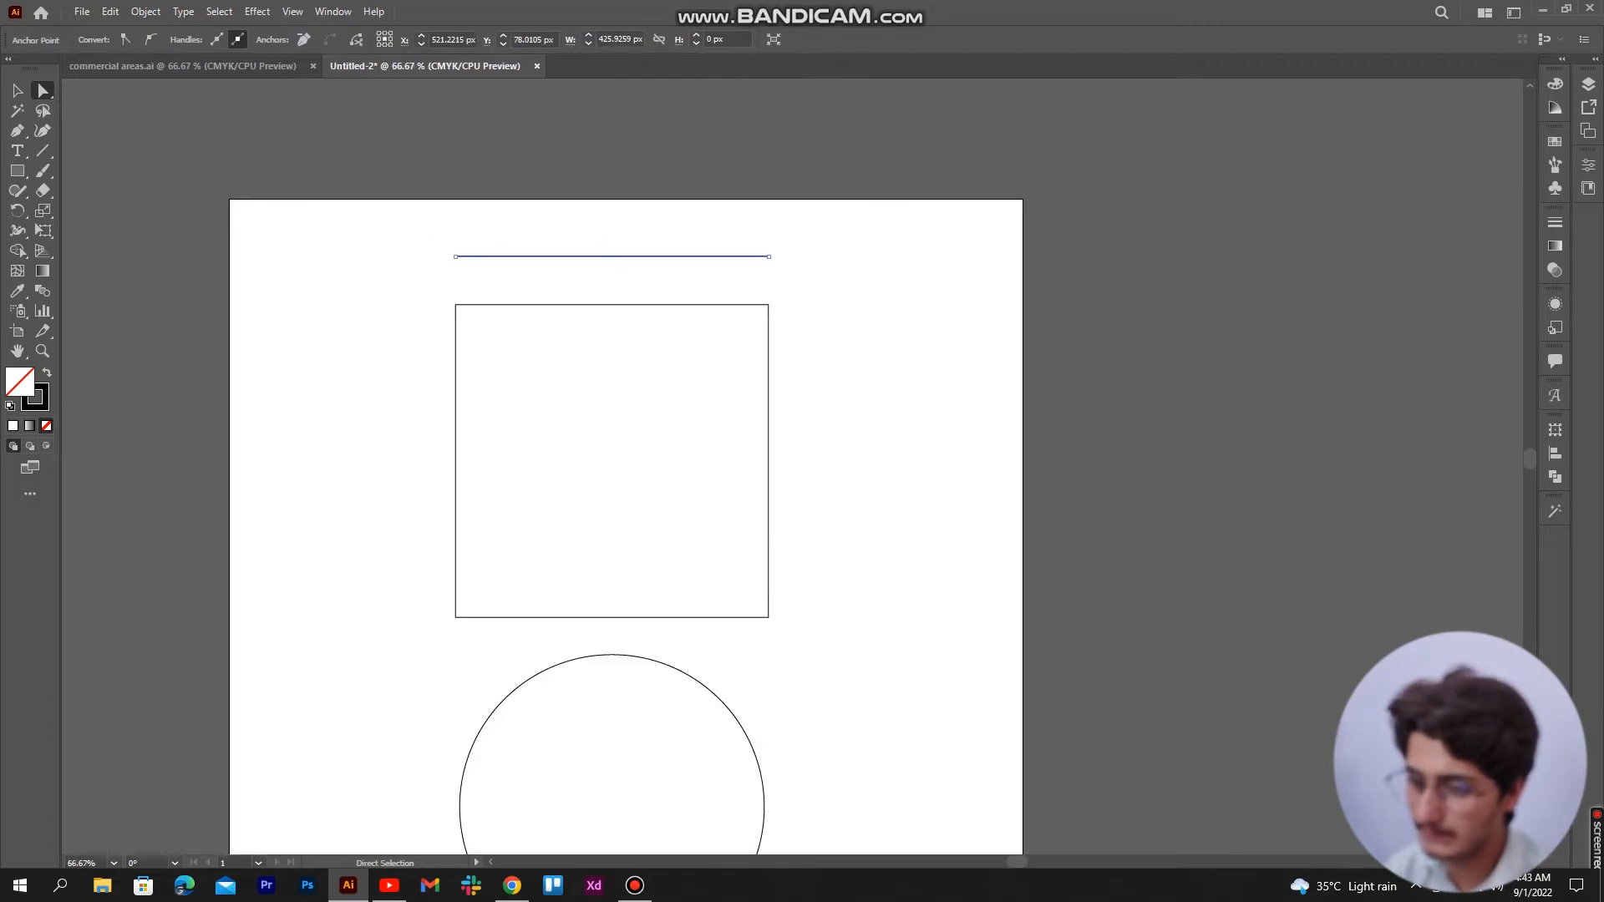
pyautogui.scroll(1, 615, 250)
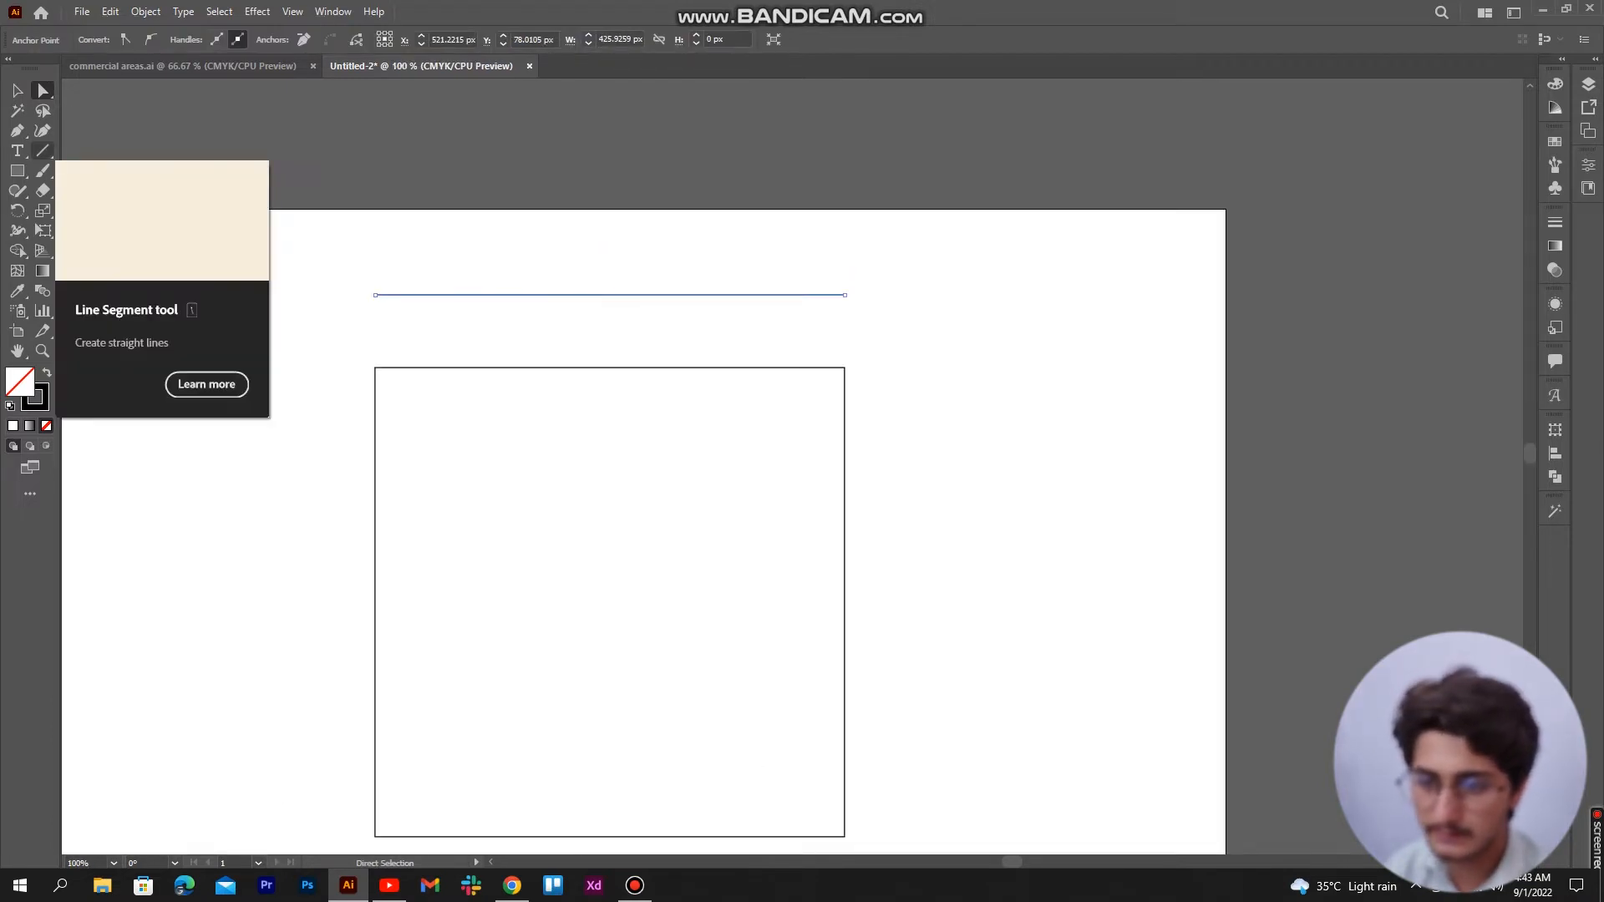
# Draw a second horizontal line about 426 px long just below the existing one, and delete it.
pyautogui.press('\\')
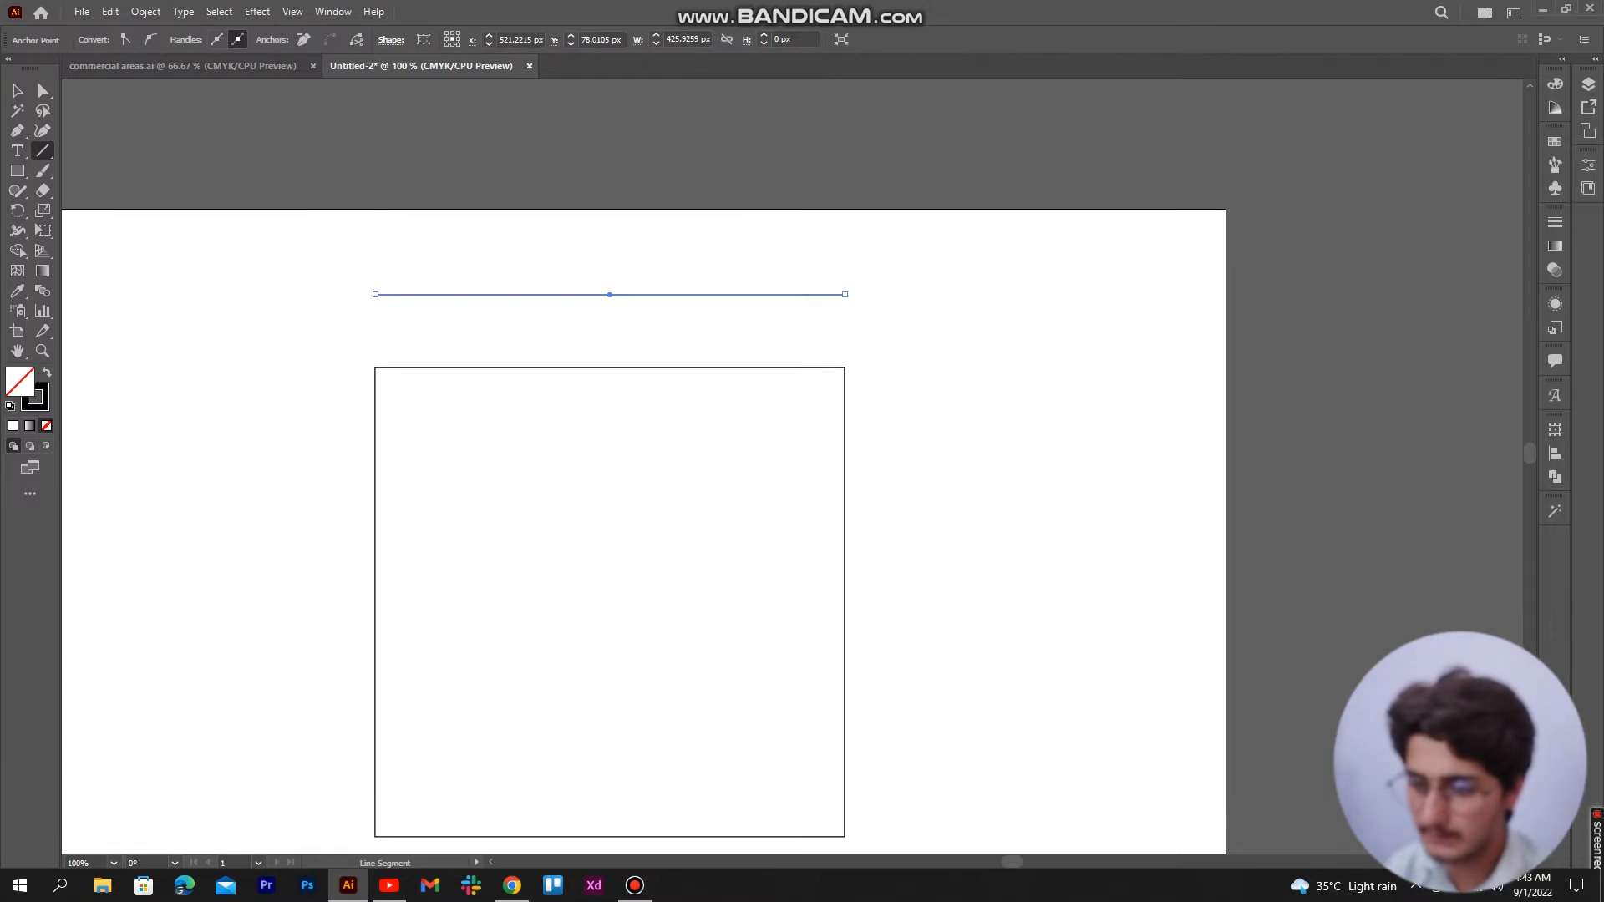
pyautogui.moveTo(375, 315); pyautogui.dragTo(844, 315)
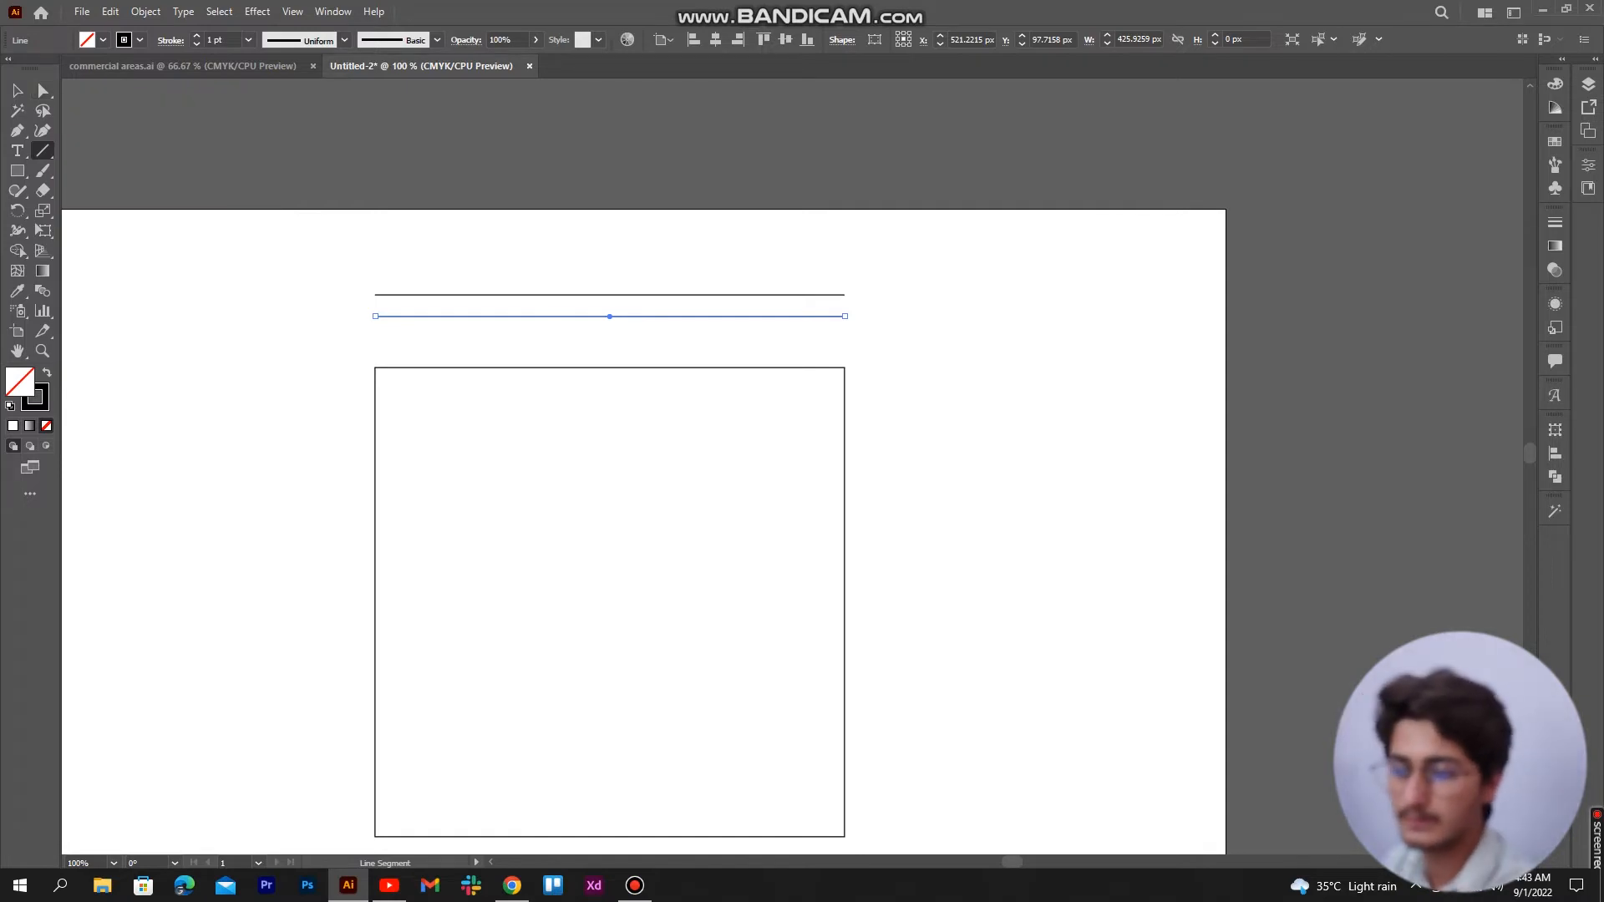
pyautogui.press('Delete')
# Select both end anchor points of the horizontal line with the Direct Selection tool.
pyautogui.press('a')
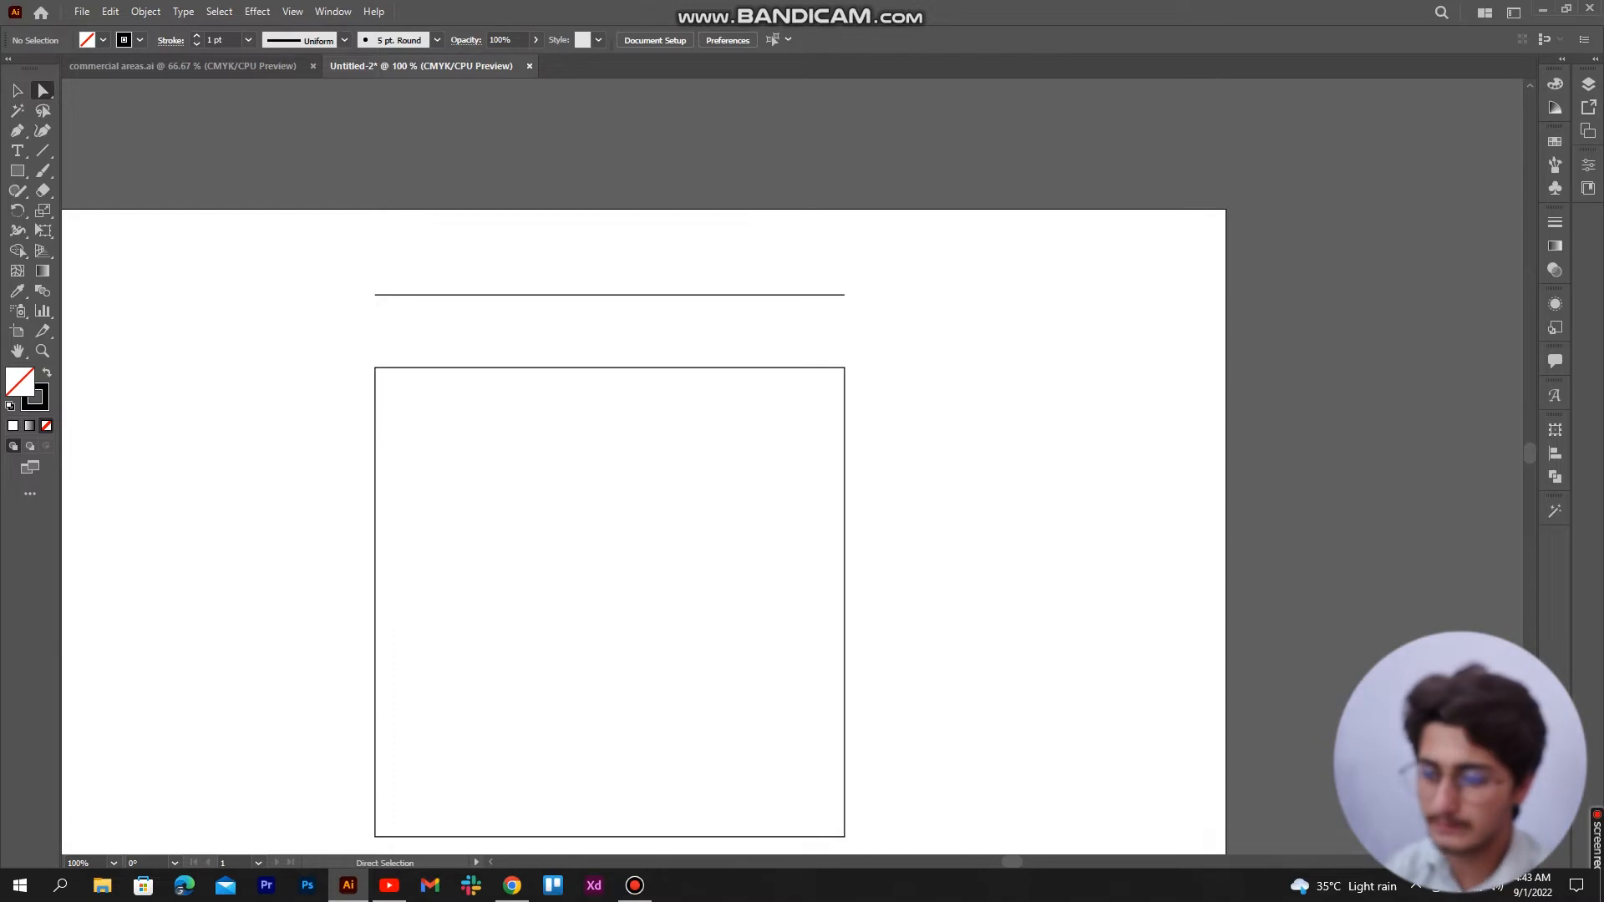
pyautogui.click(487, 295)
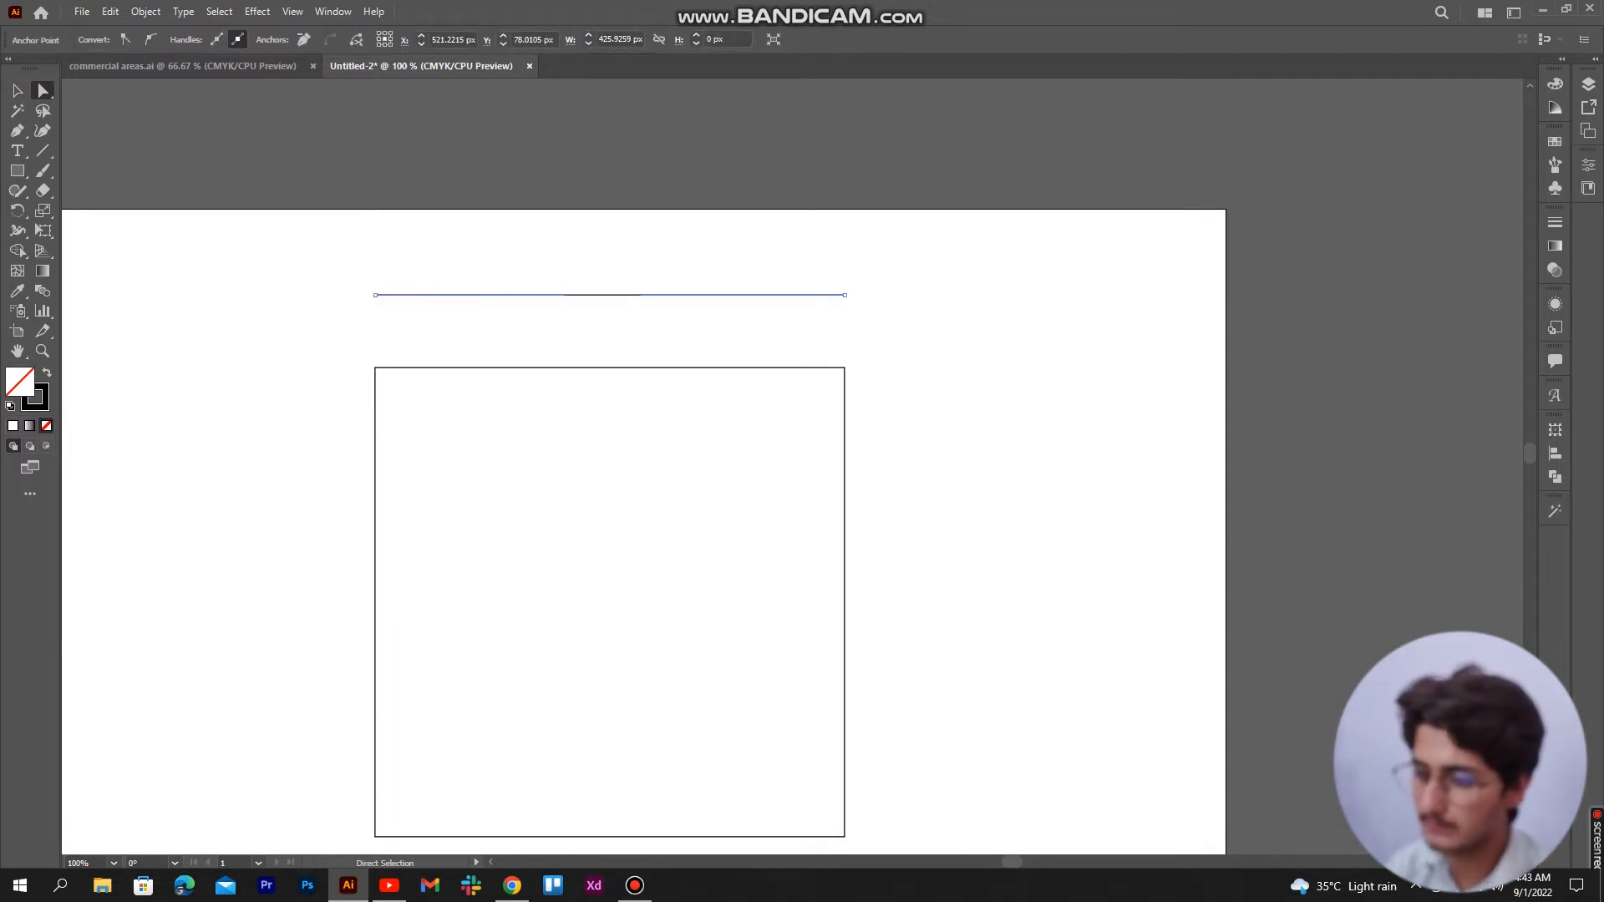
pyautogui.scroll(2, 690, 278)
pyautogui.scroll(2, 689, 278)
pyautogui.scroll(-2, 690, 278)
pyautogui.hscroll(-1, 690, 278)
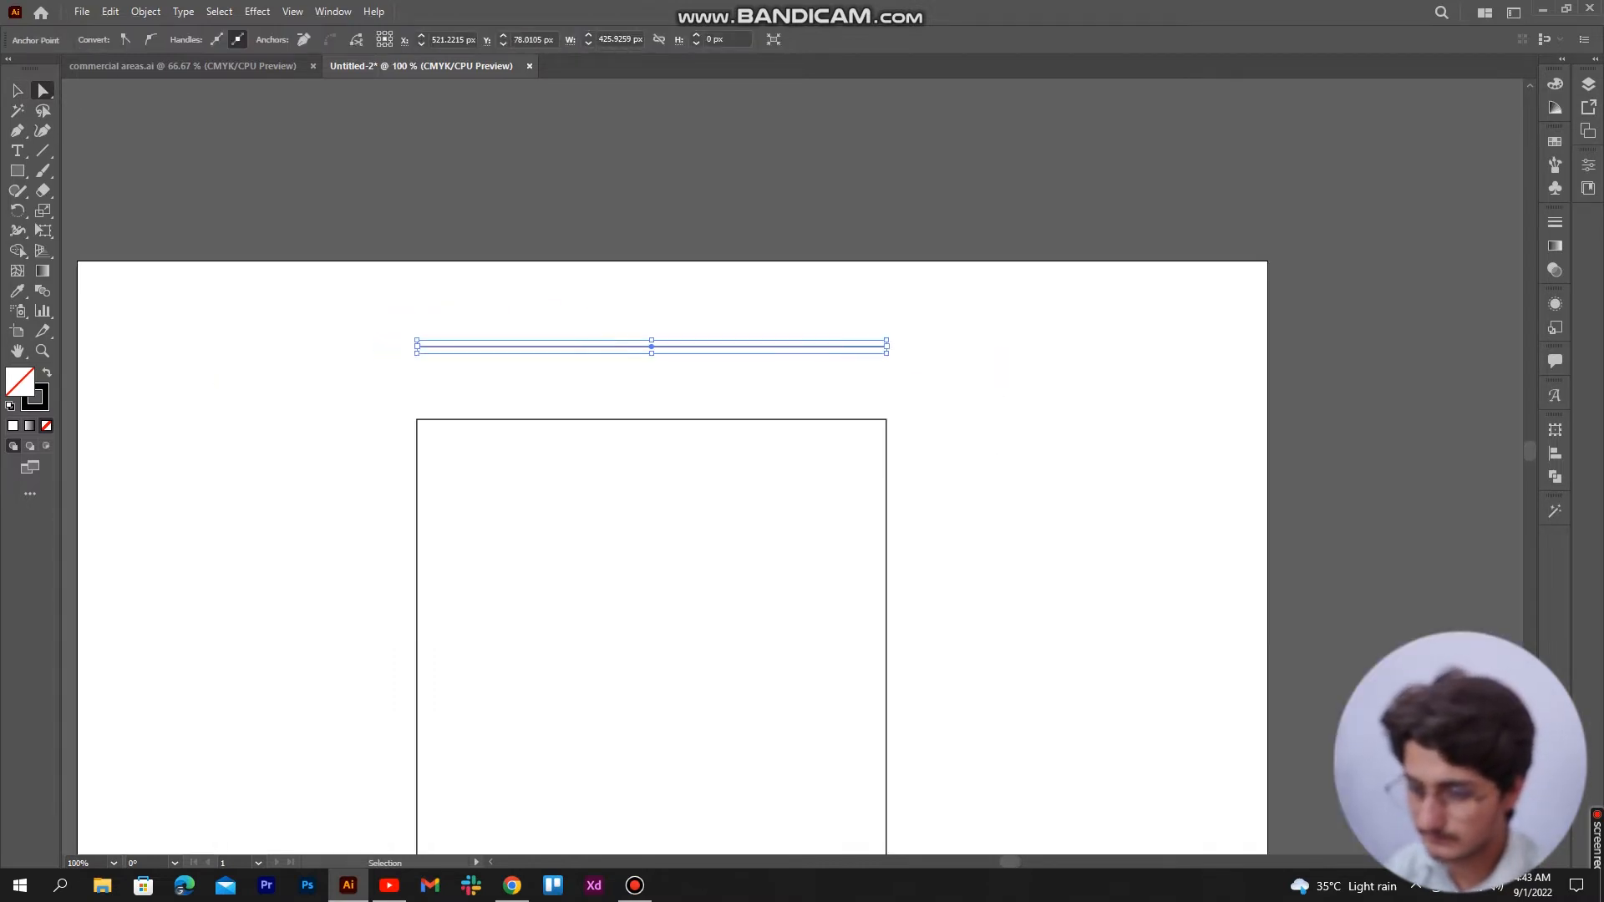
pyautogui.scroll(2, 670, 302)
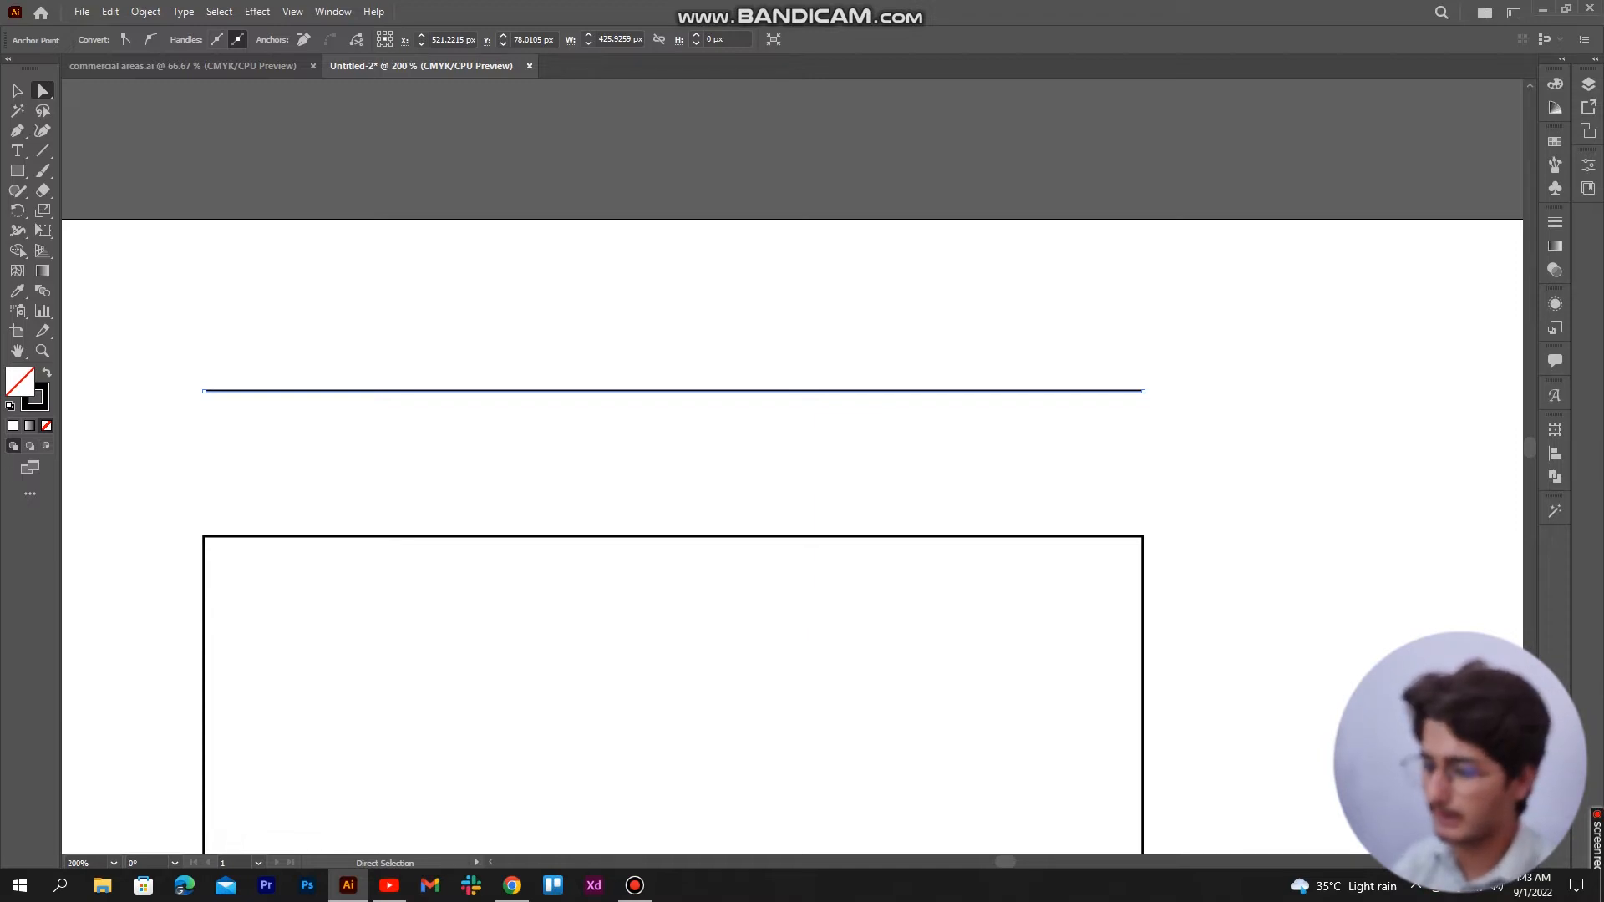
pyautogui.moveTo(165, 342); pyautogui.dragTo(1268, 413)
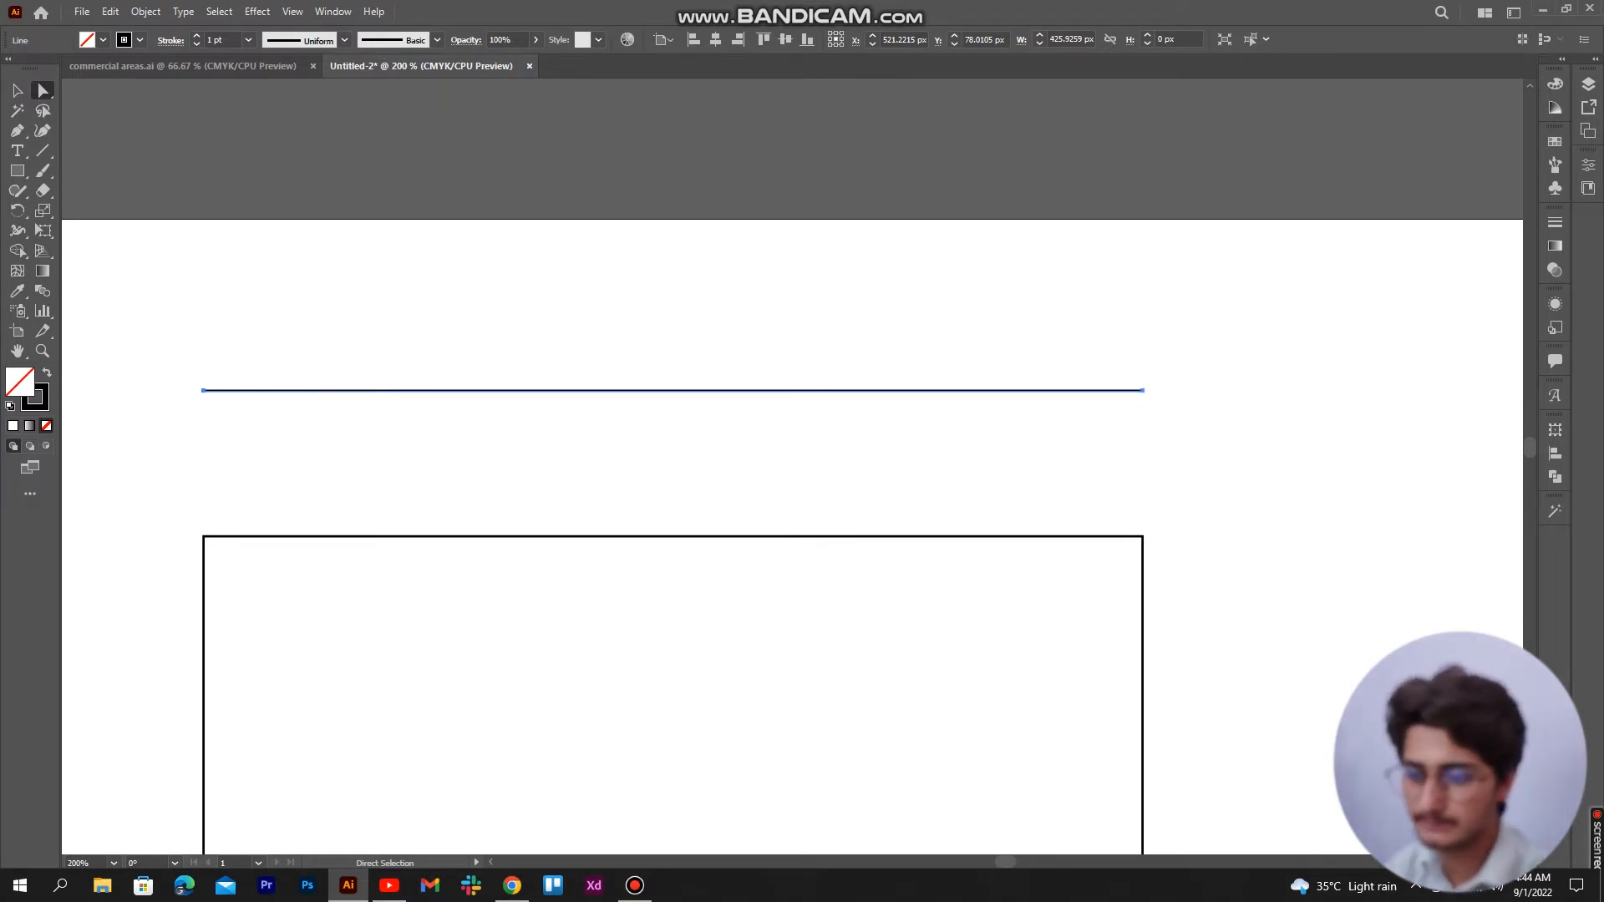
# Inspect the view display options and the two end anchor points of the selected horizontal line.
pyautogui.scroll(-2, 792, 466)
pyautogui.scroll(3, 792, 466)
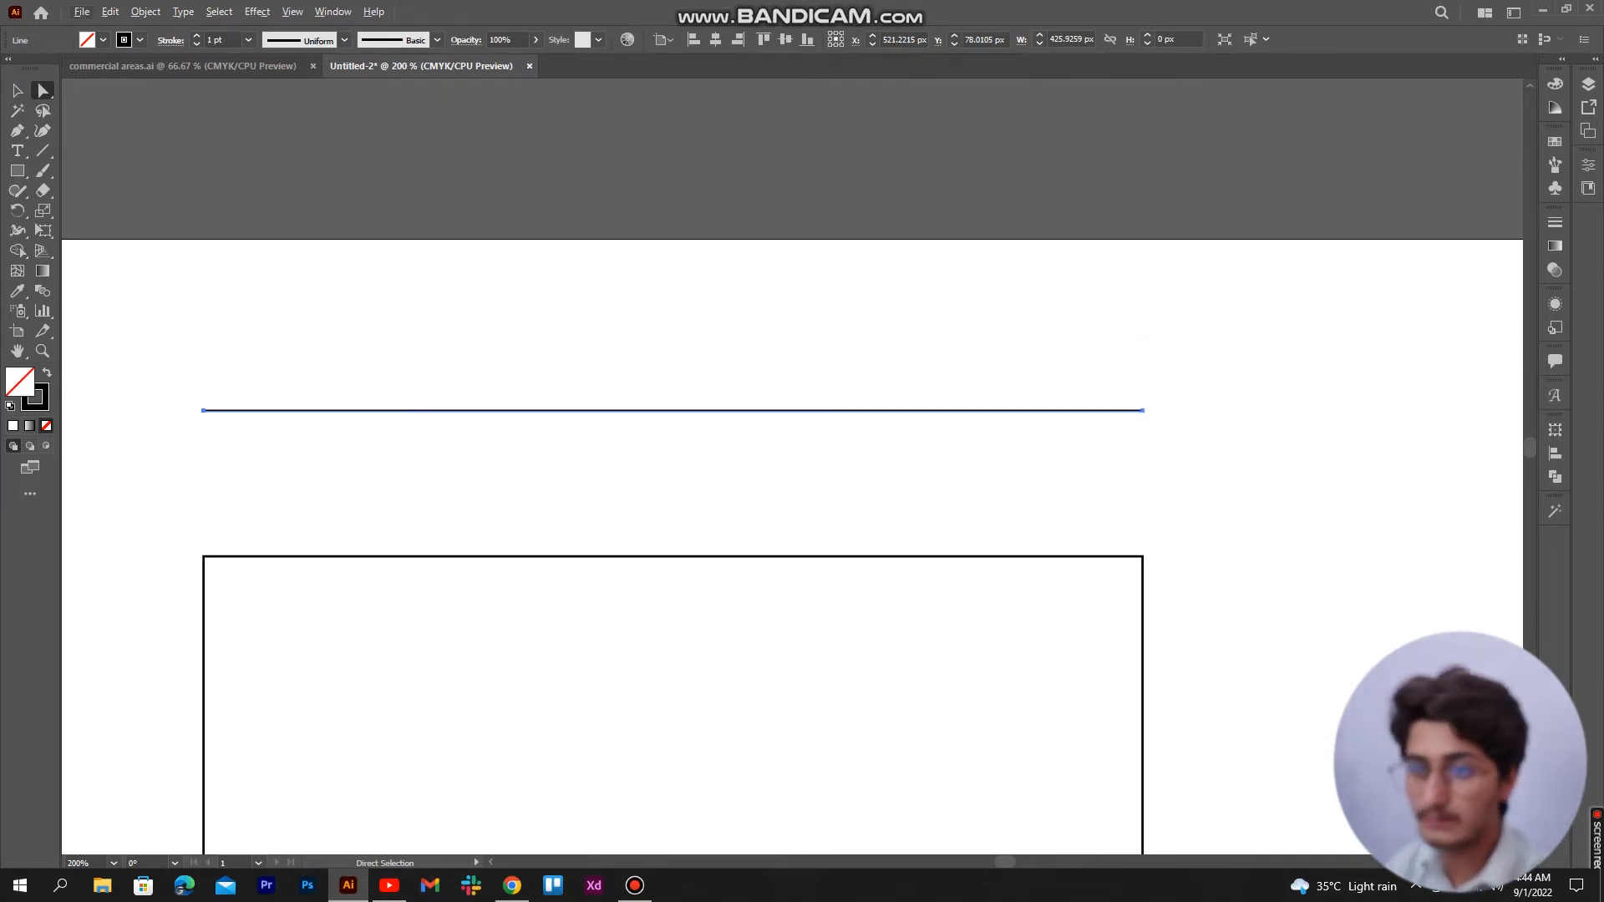
pyautogui.moveTo(161, 341); pyautogui.dragTo(1255, 481)
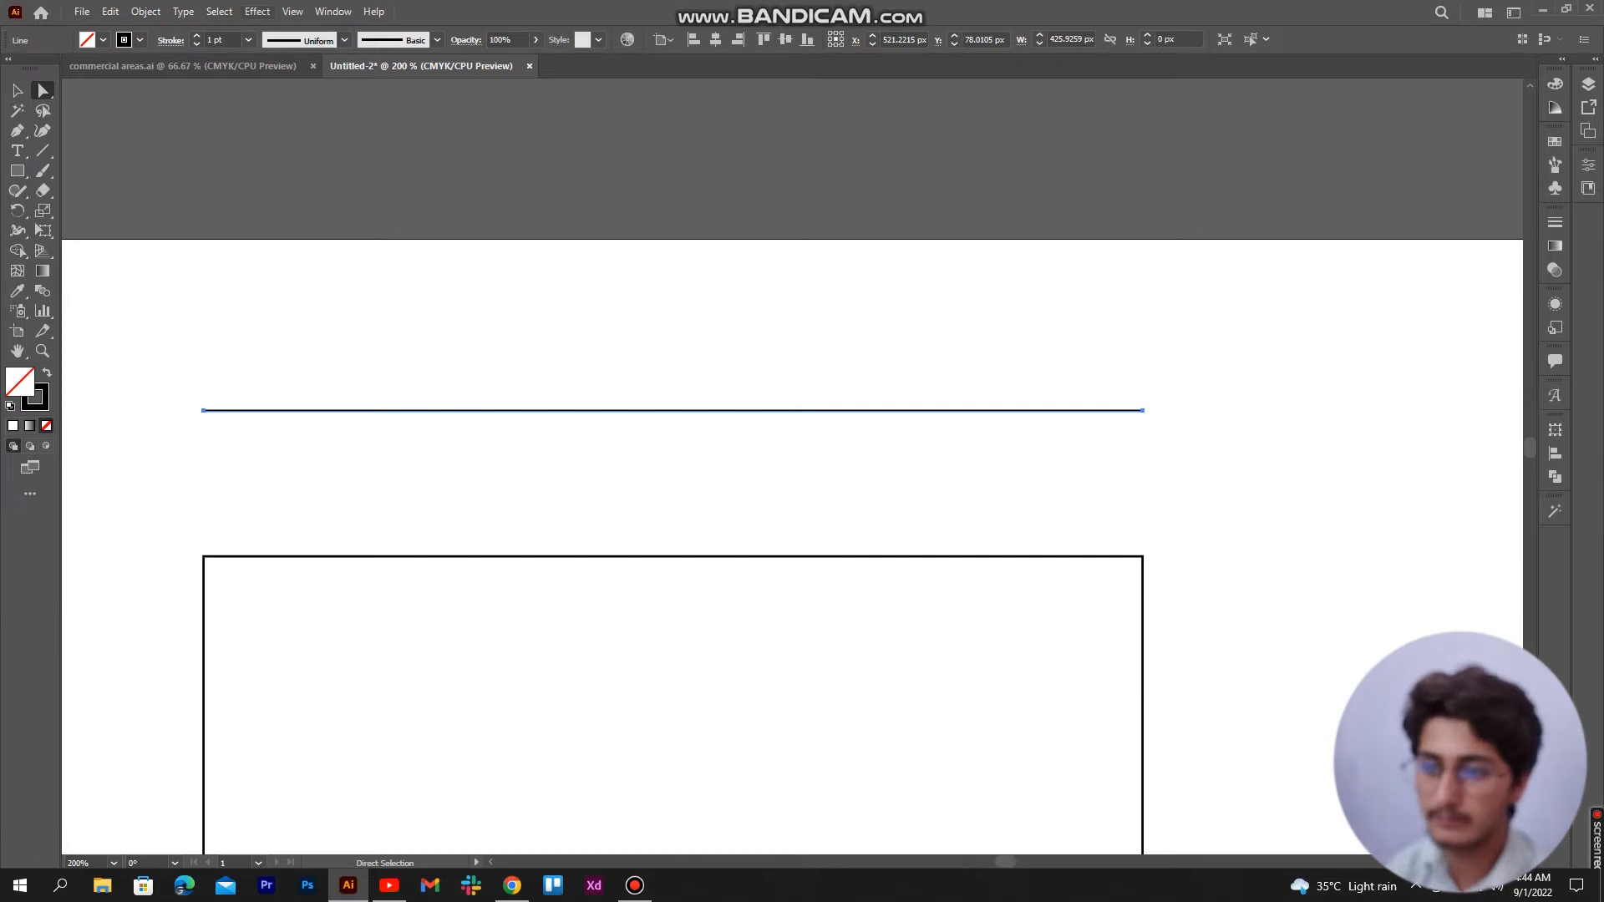
pyautogui.click(292, 12)
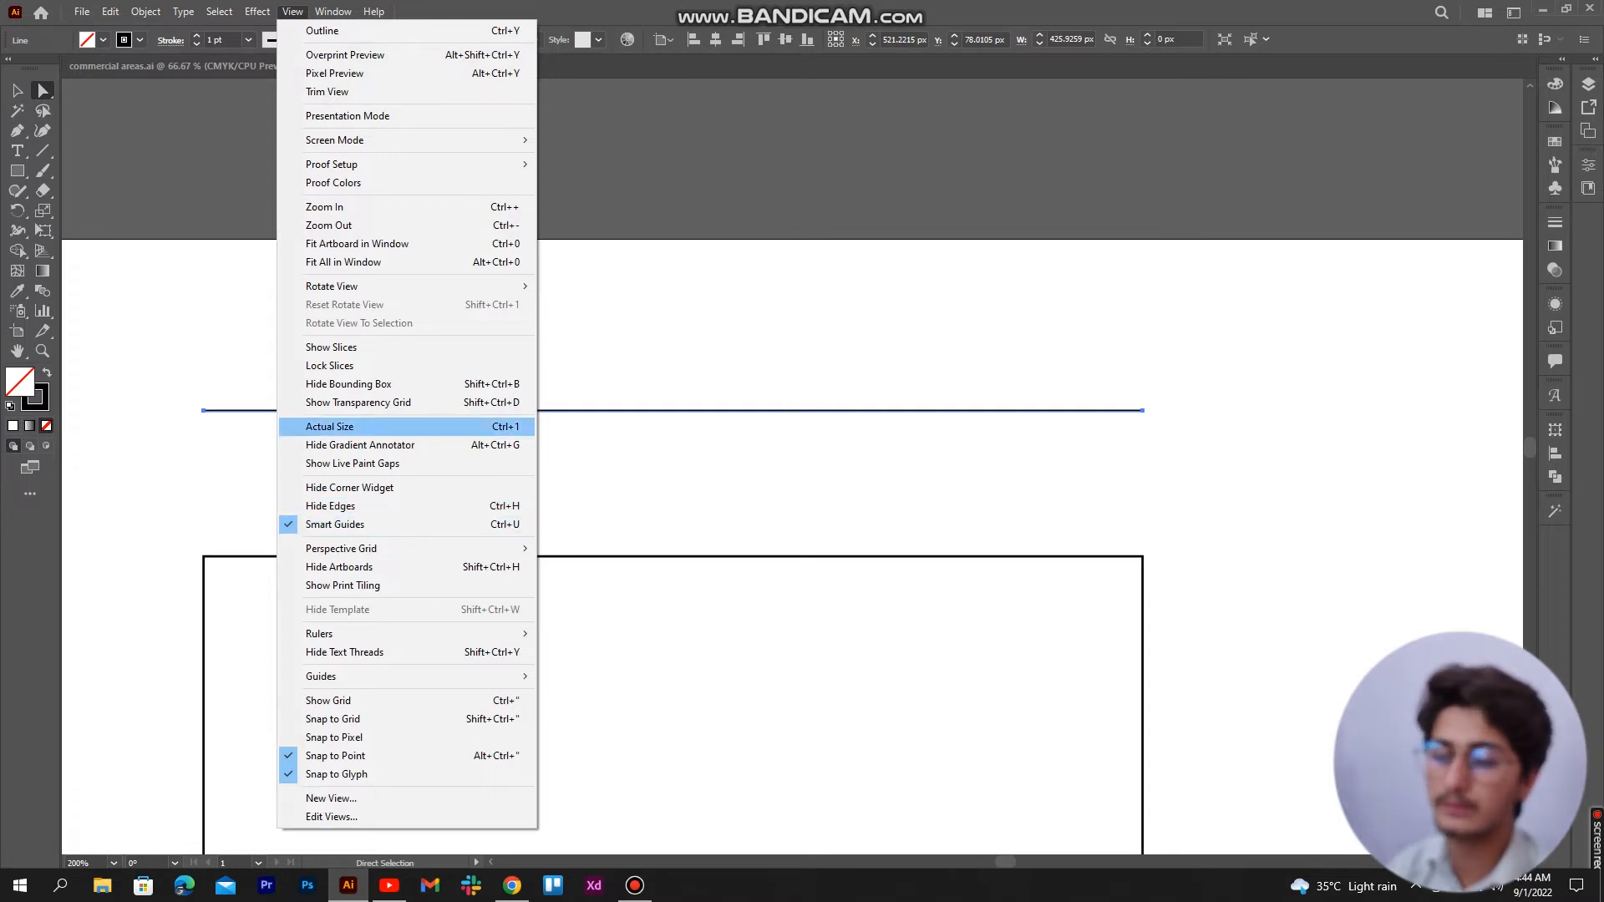
pyautogui.click(635, 343)
pyautogui.moveTo(148, 373); pyautogui.dragTo(1161, 443)
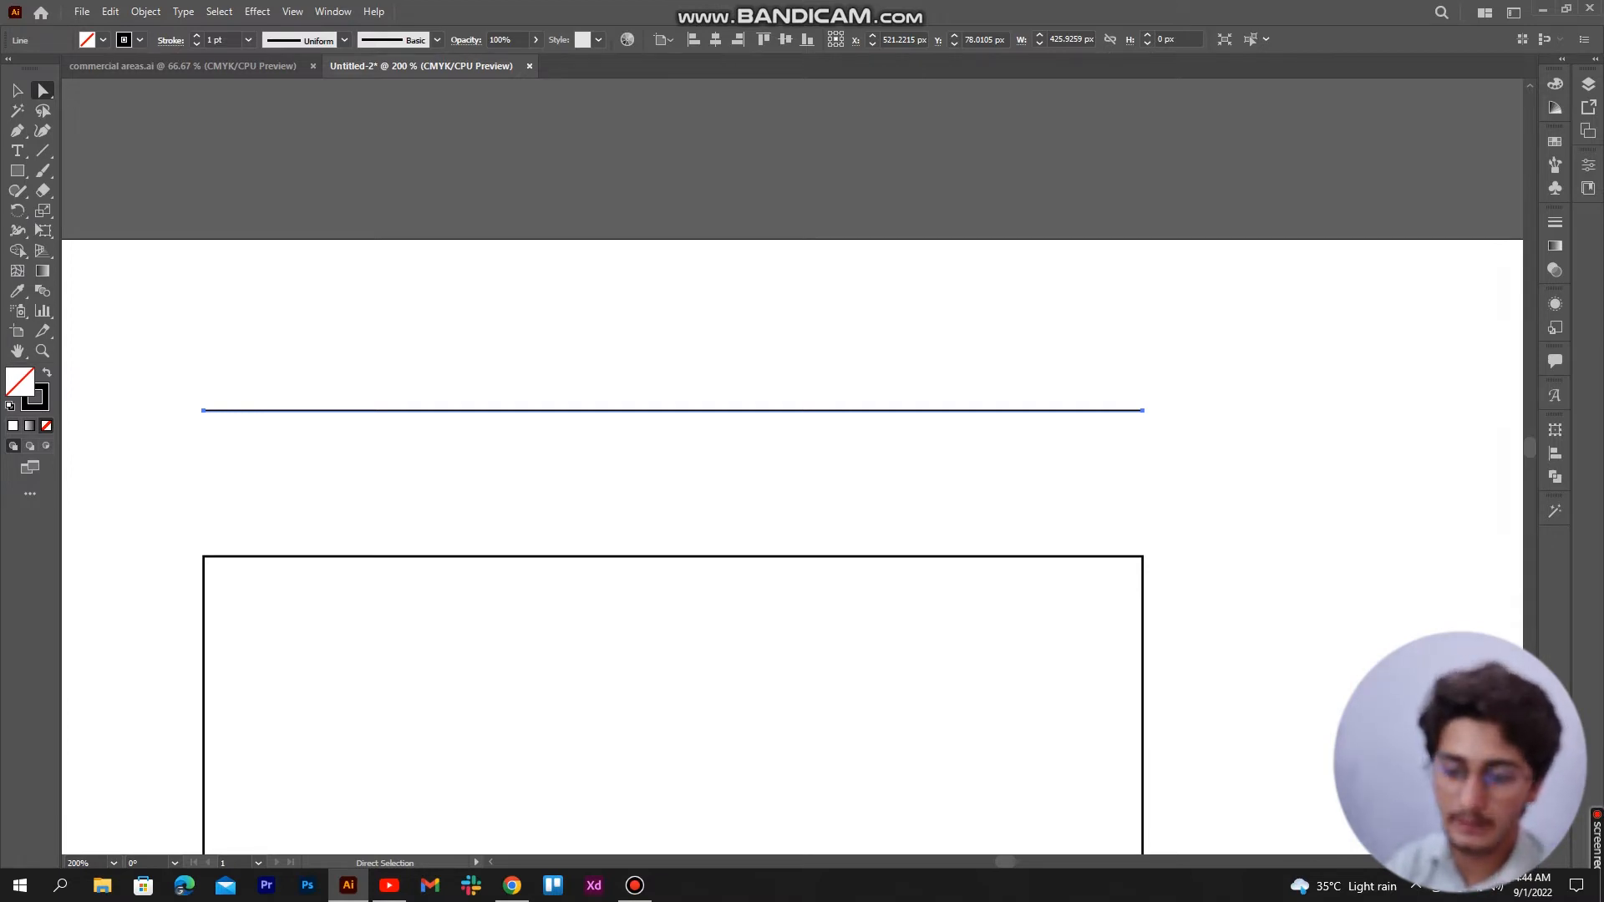
pyautogui.click(204, 410)
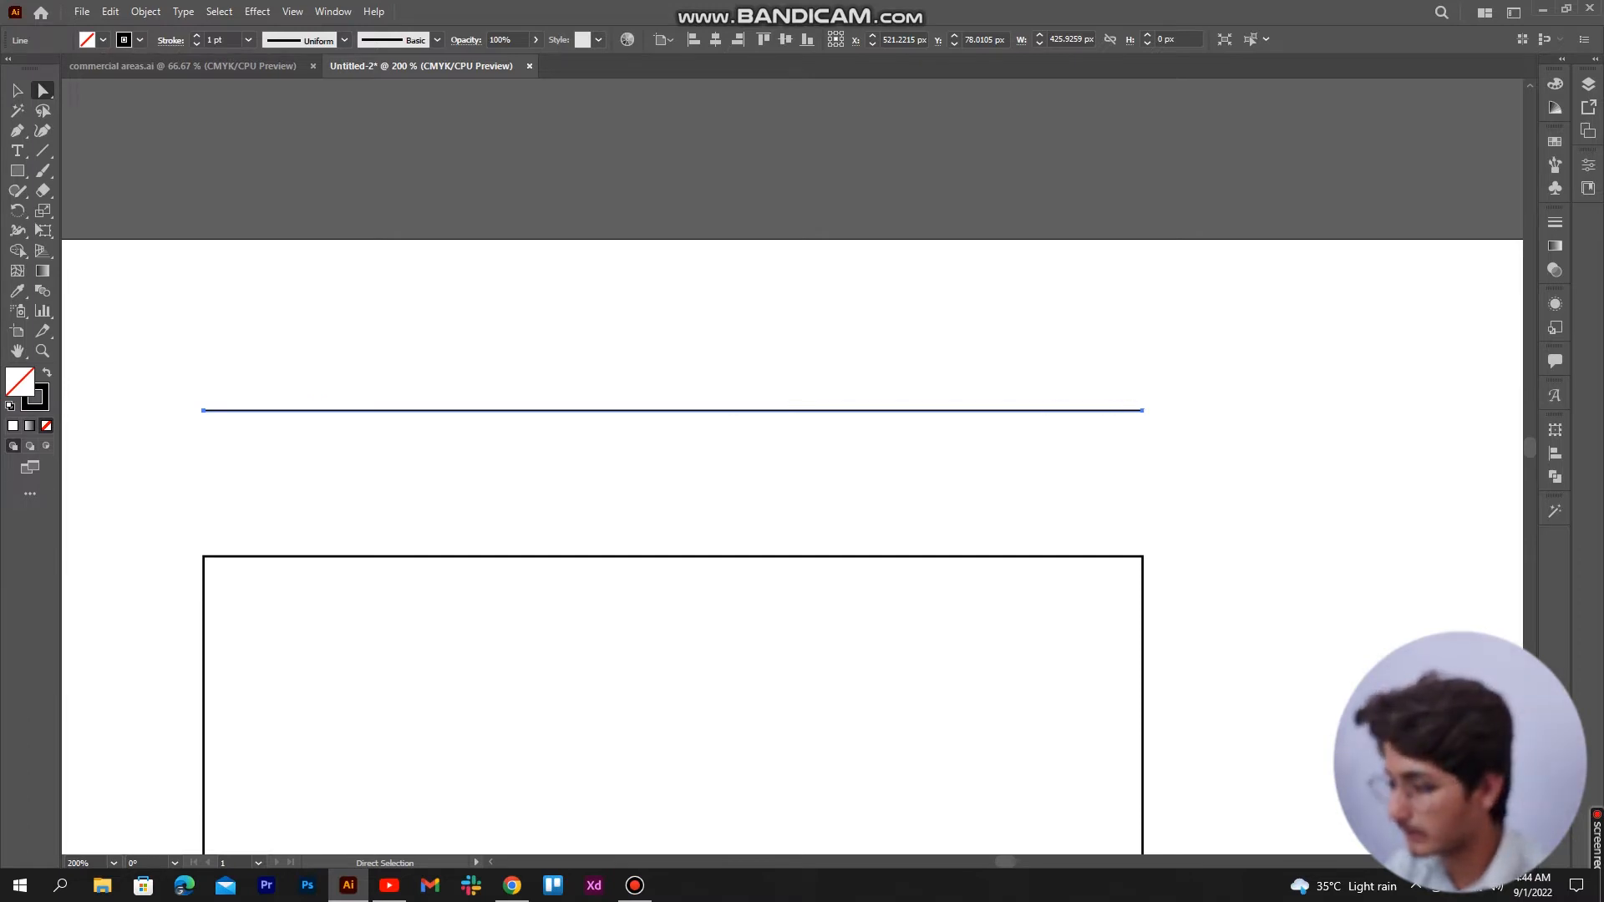
pyautogui.click(1142, 411)
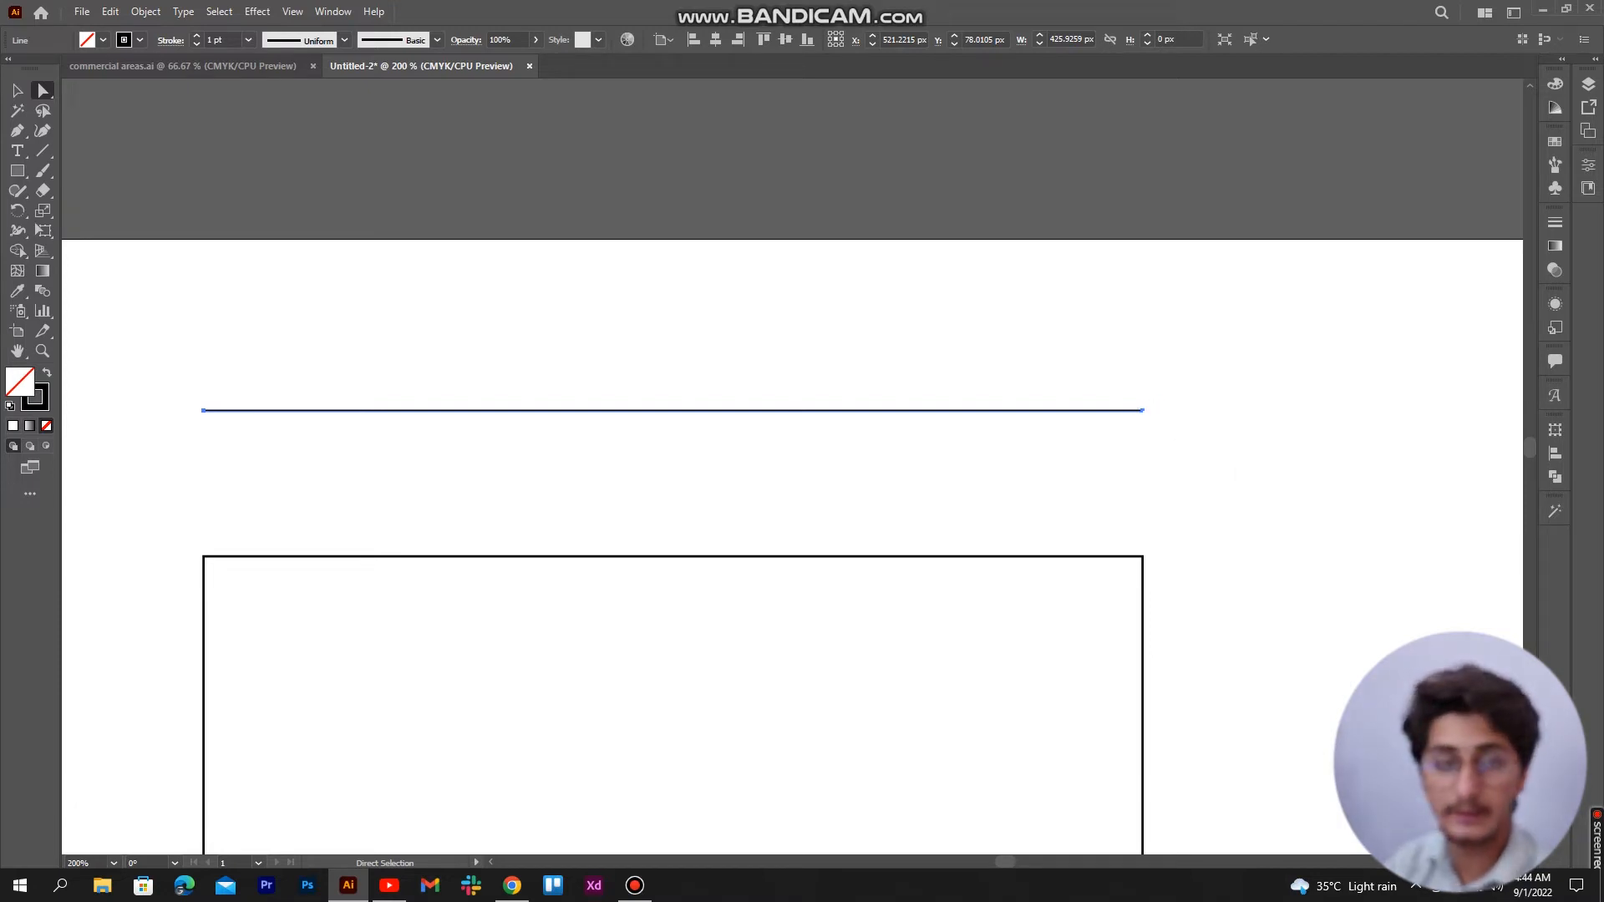
# Move the whole horizontal line slightly up and to the left, and deselect it.
pyautogui.scroll(-1, 668, 397)
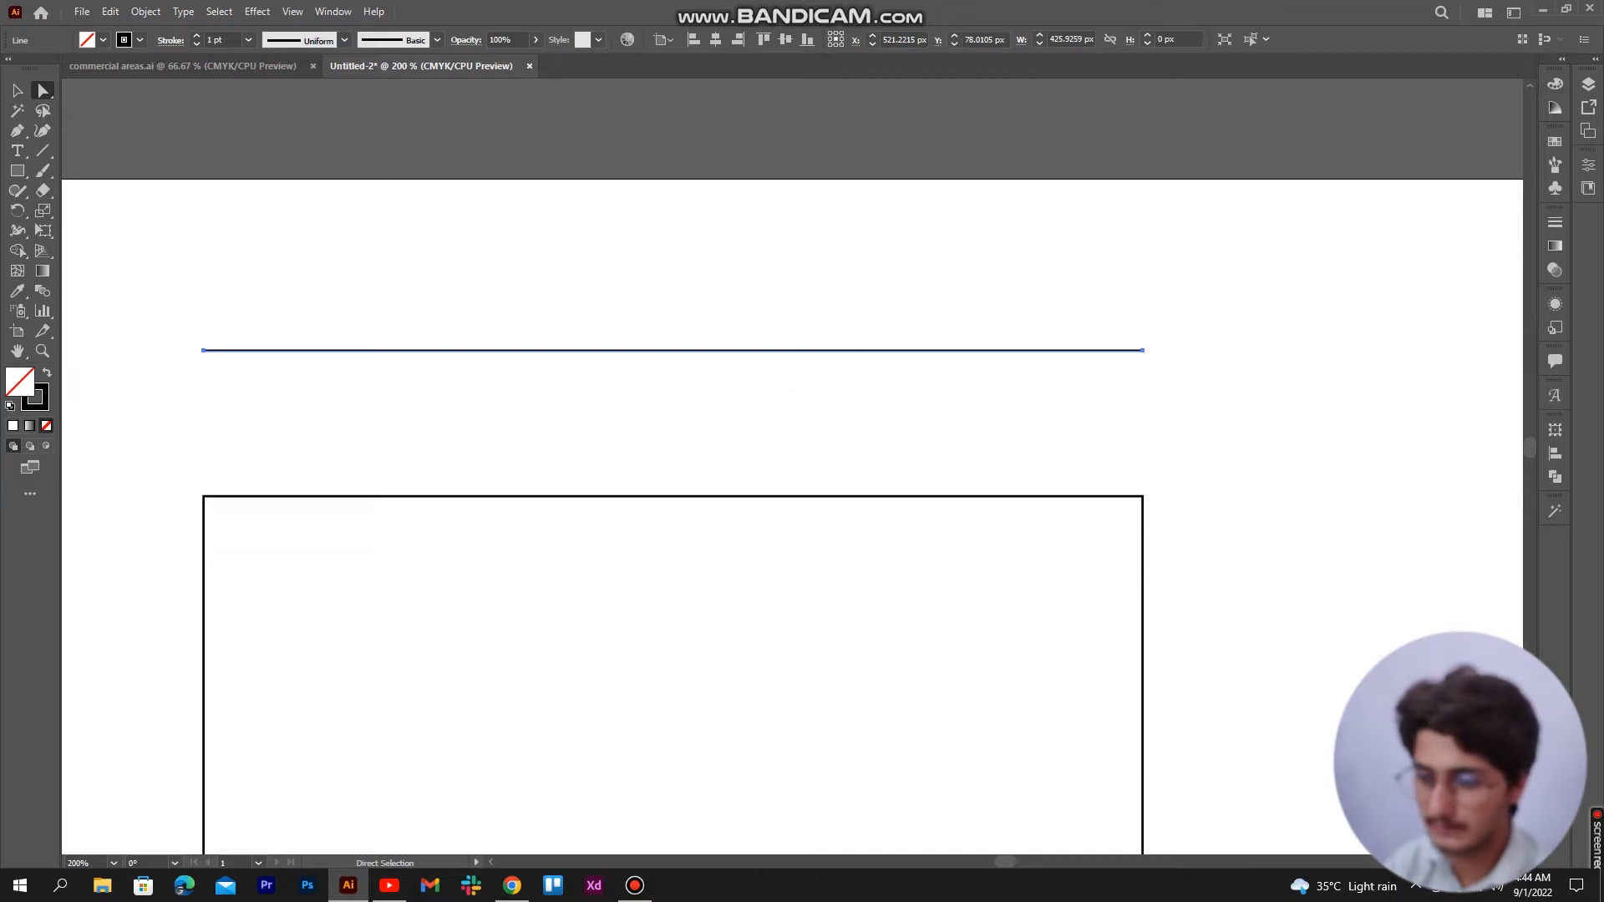
pyautogui.scroll(-3, 669, 397)
pyautogui.scroll(-2, 668, 397)
pyautogui.scroll(4, 669, 397)
pyautogui.scroll(2, 701, 392)
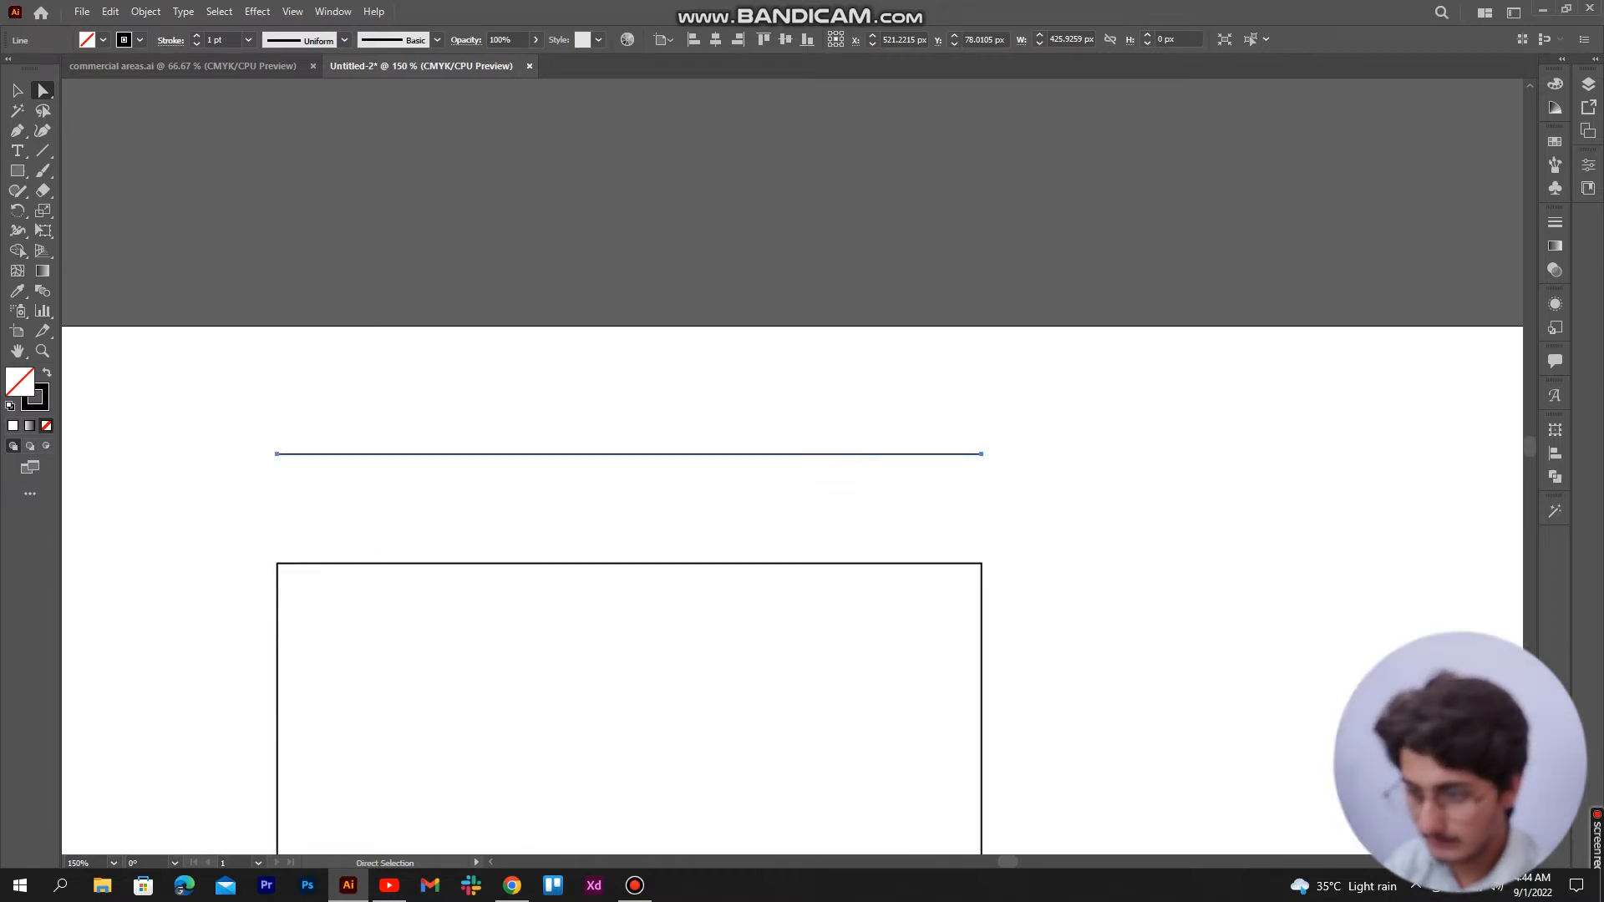
pyautogui.moveTo(700, 454); pyautogui.dragTo(678, 412)
pyautogui.click(740, 399)
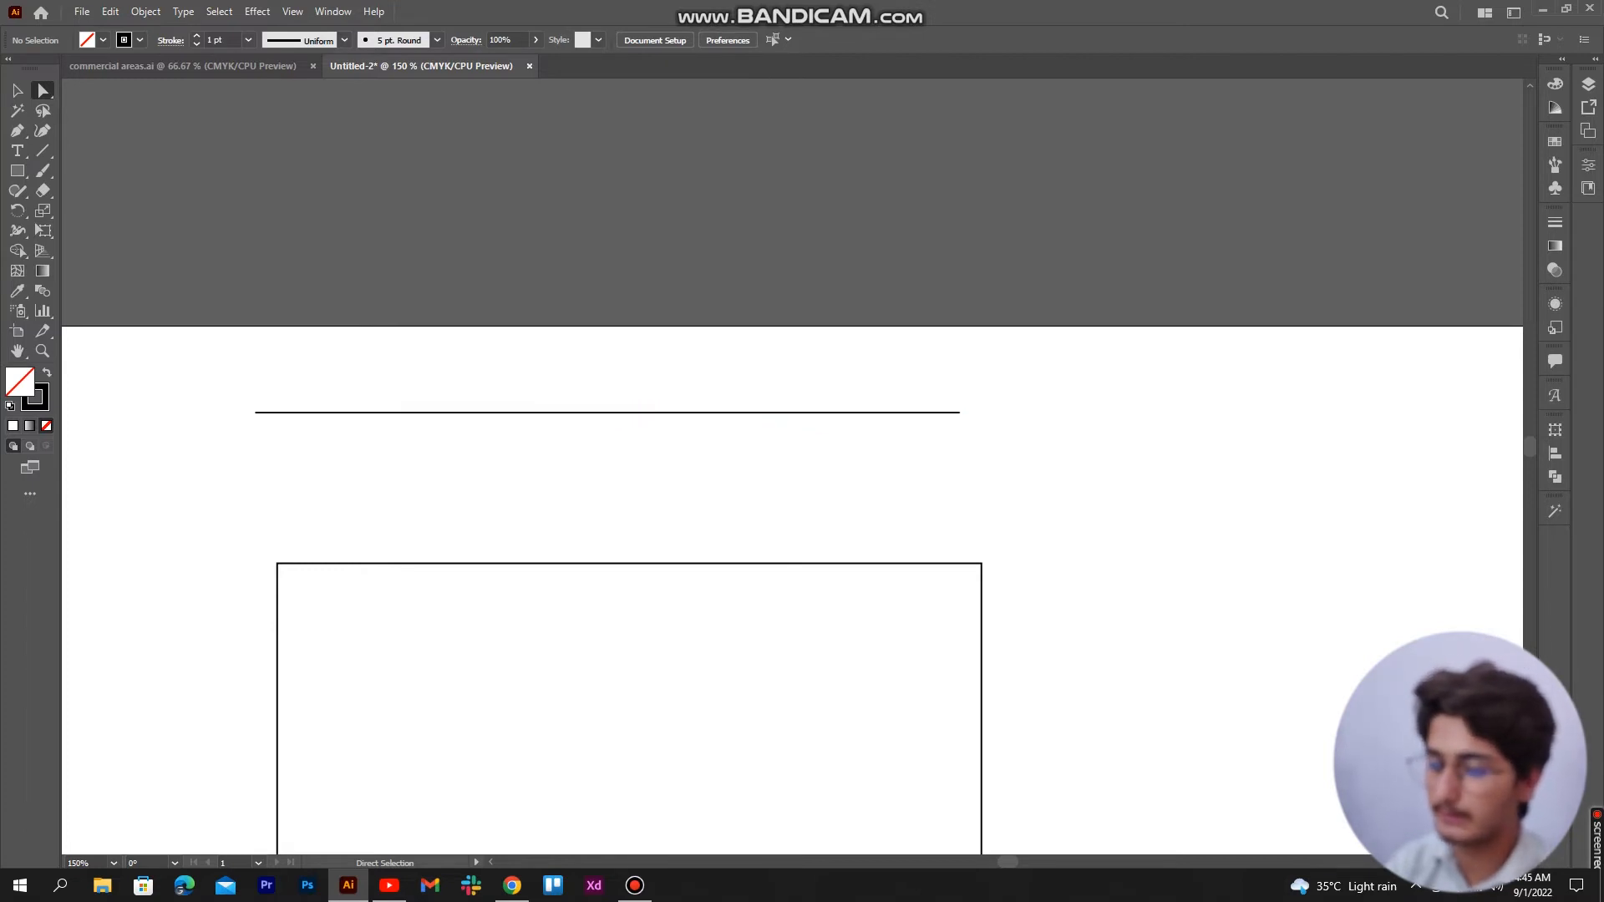
# Tilt the line by moving its right anchor point down and outward, and its left one to about X 352 px, Y 10 px.
pyautogui.moveTo(917, 379); pyautogui.dragTo(1035, 454)
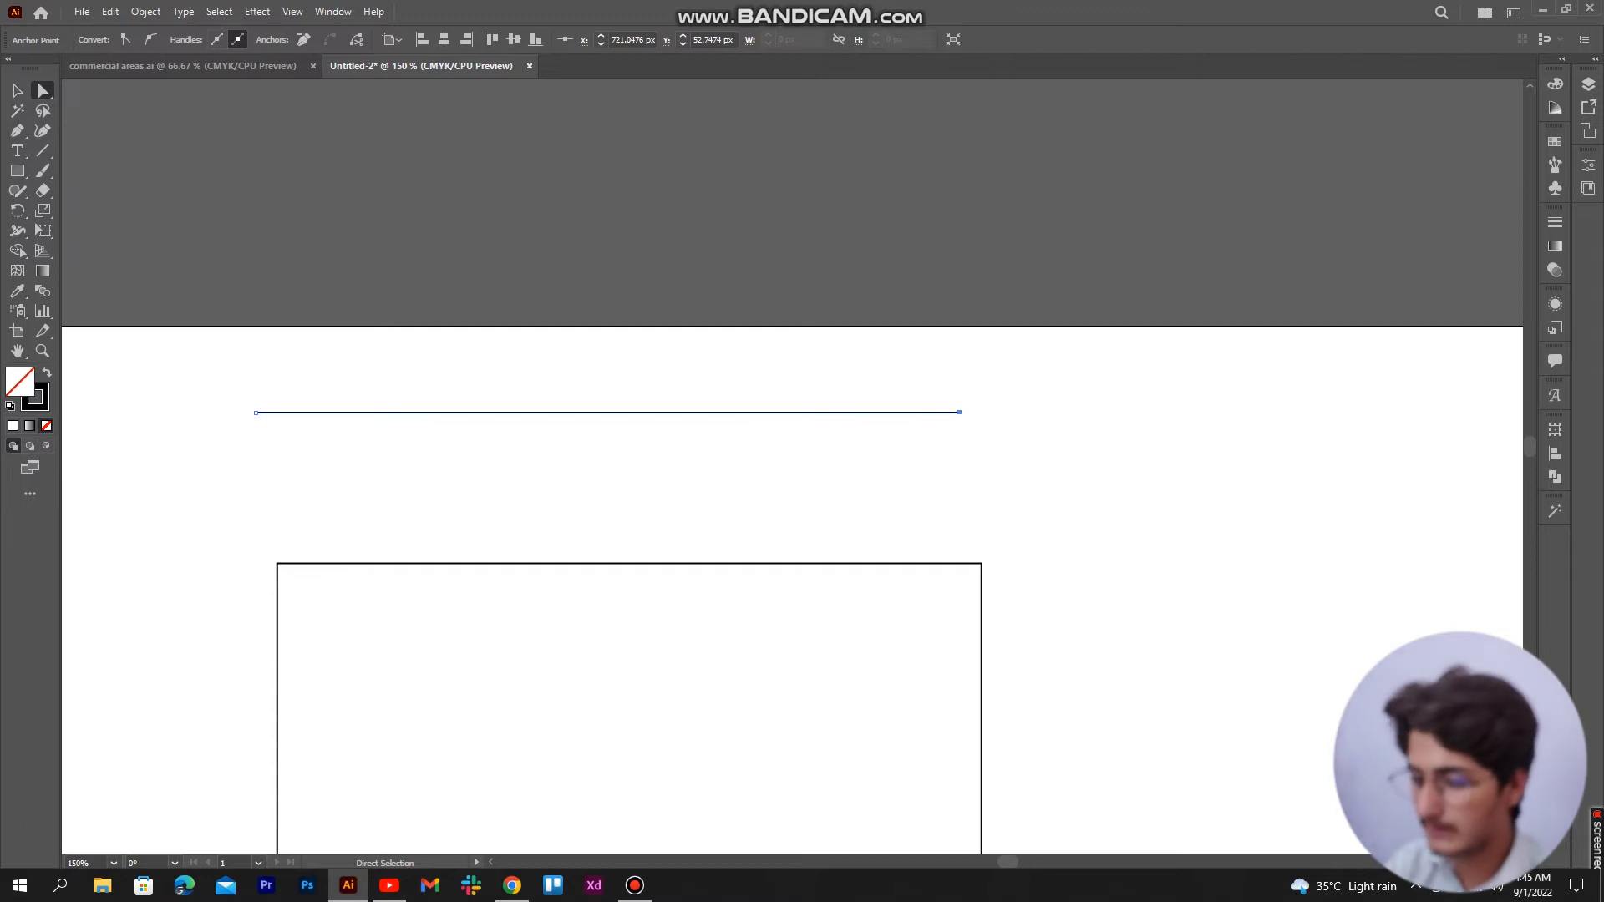
pyautogui.moveTo(867, 386); pyautogui.dragTo(1218, 556)
pyautogui.moveTo(959, 412); pyautogui.dragTo(1093, 488)
pyautogui.moveTo(220, 367); pyautogui.dragTo(348, 343)
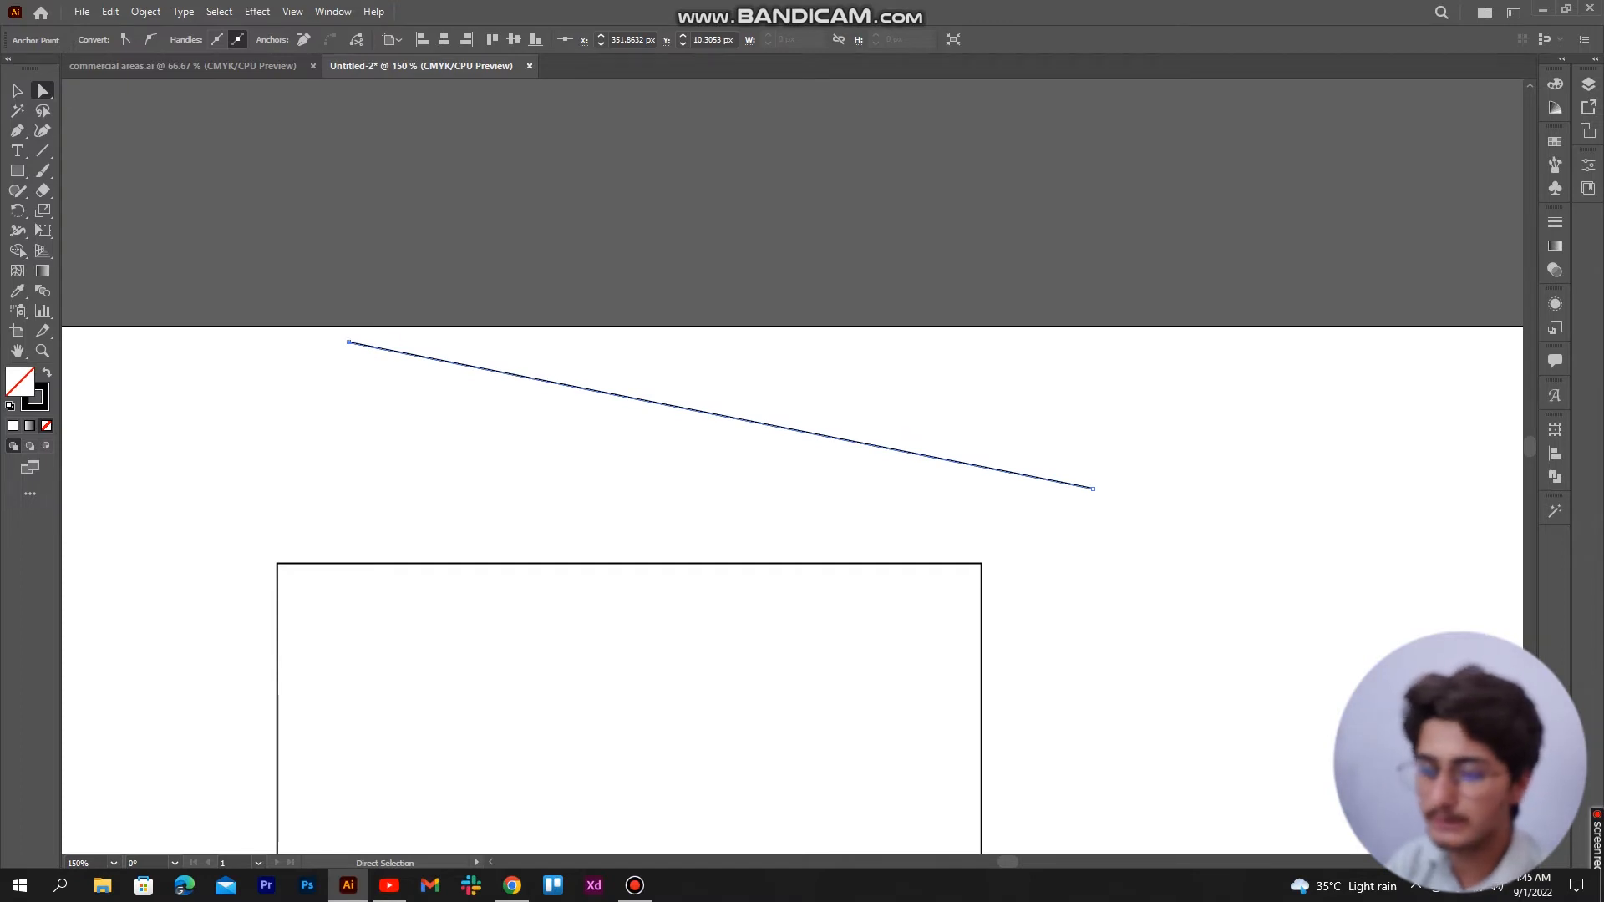
# Move the whole slanted line left and slightly down by its segment, to about X 488 px, Y 67 px.
pyautogui.click(619, 468)
pyautogui.click(669, 405)
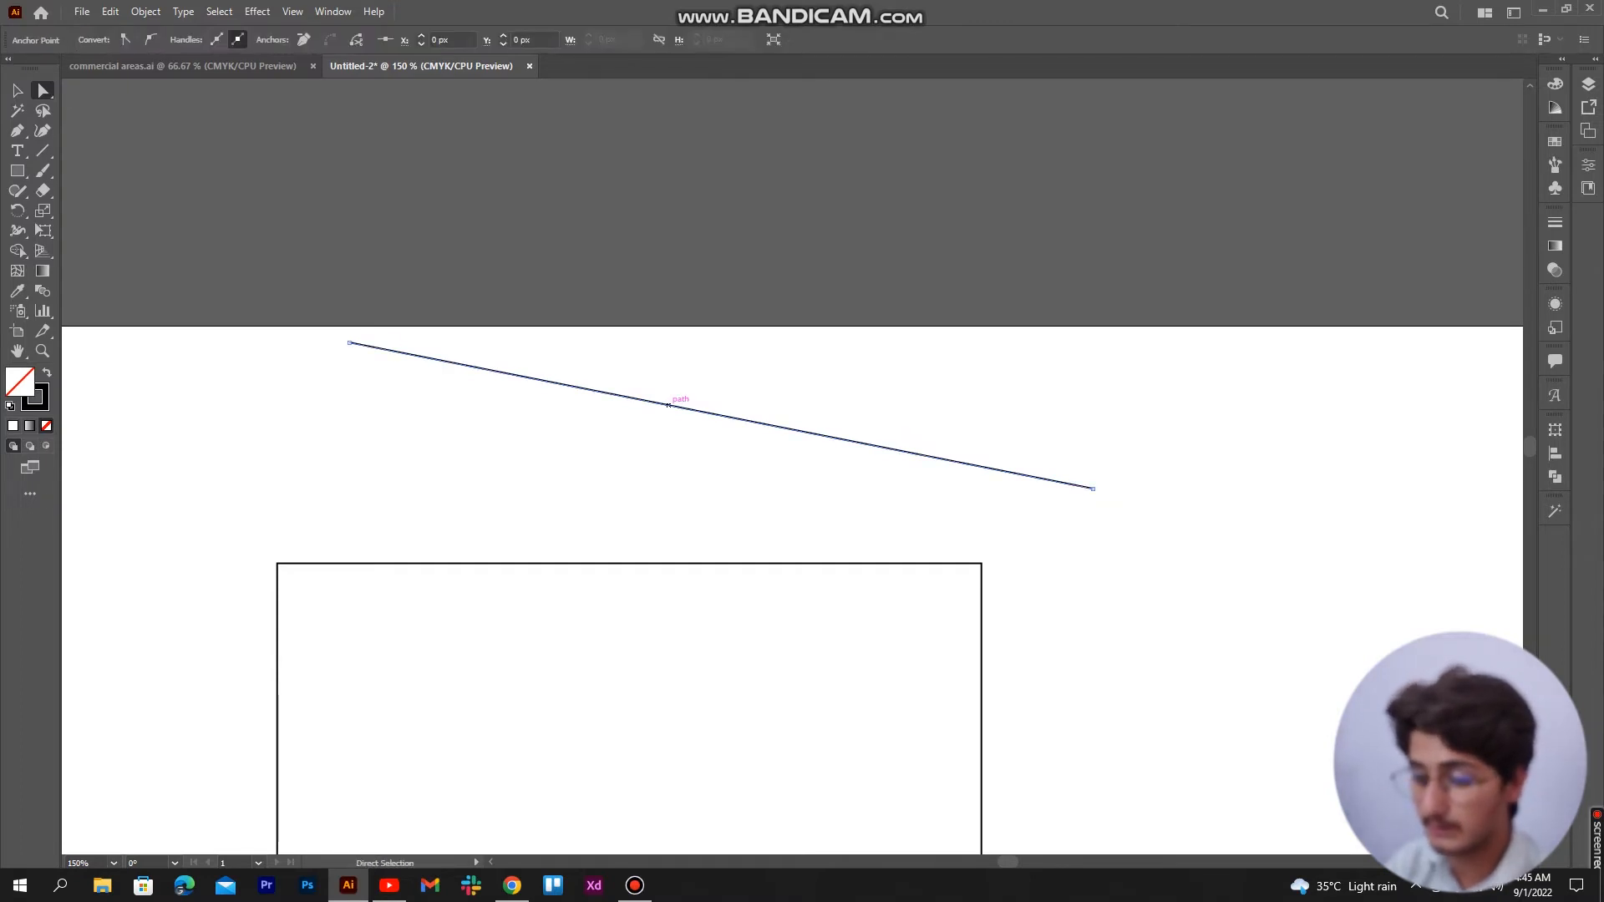
pyautogui.moveTo(670, 405); pyautogui.dragTo(551, 428)
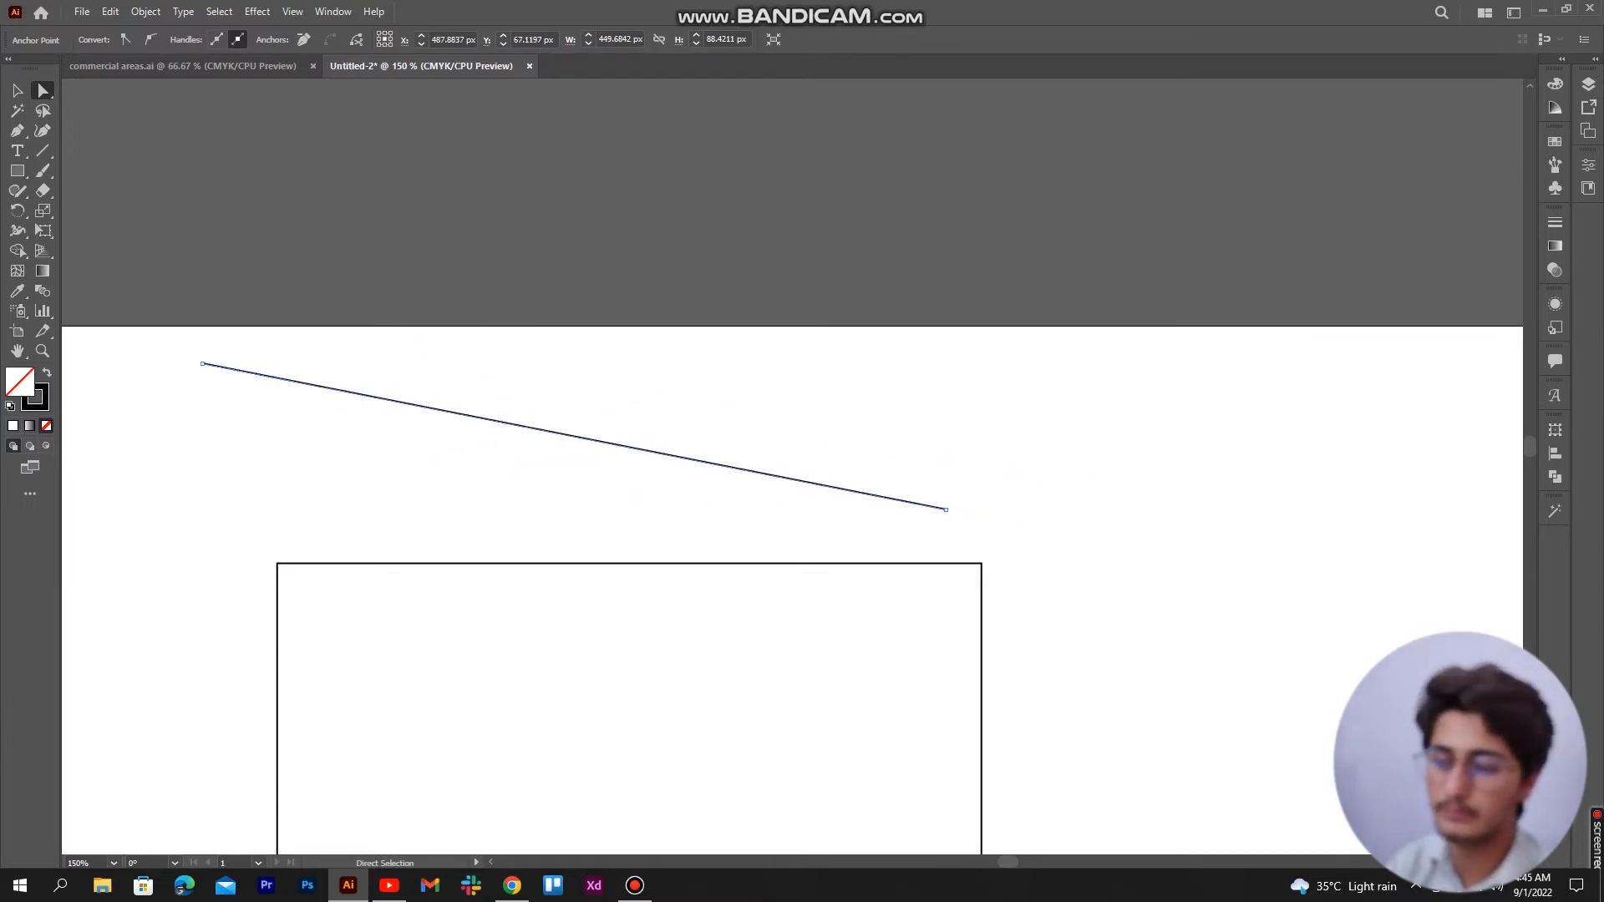
# Select the square's path, and then only its top-left anchor point, with the Direct Selection tool.
pyautogui.scroll(-2, 792, 501)
pyautogui.scroll(-2, 550, 376)
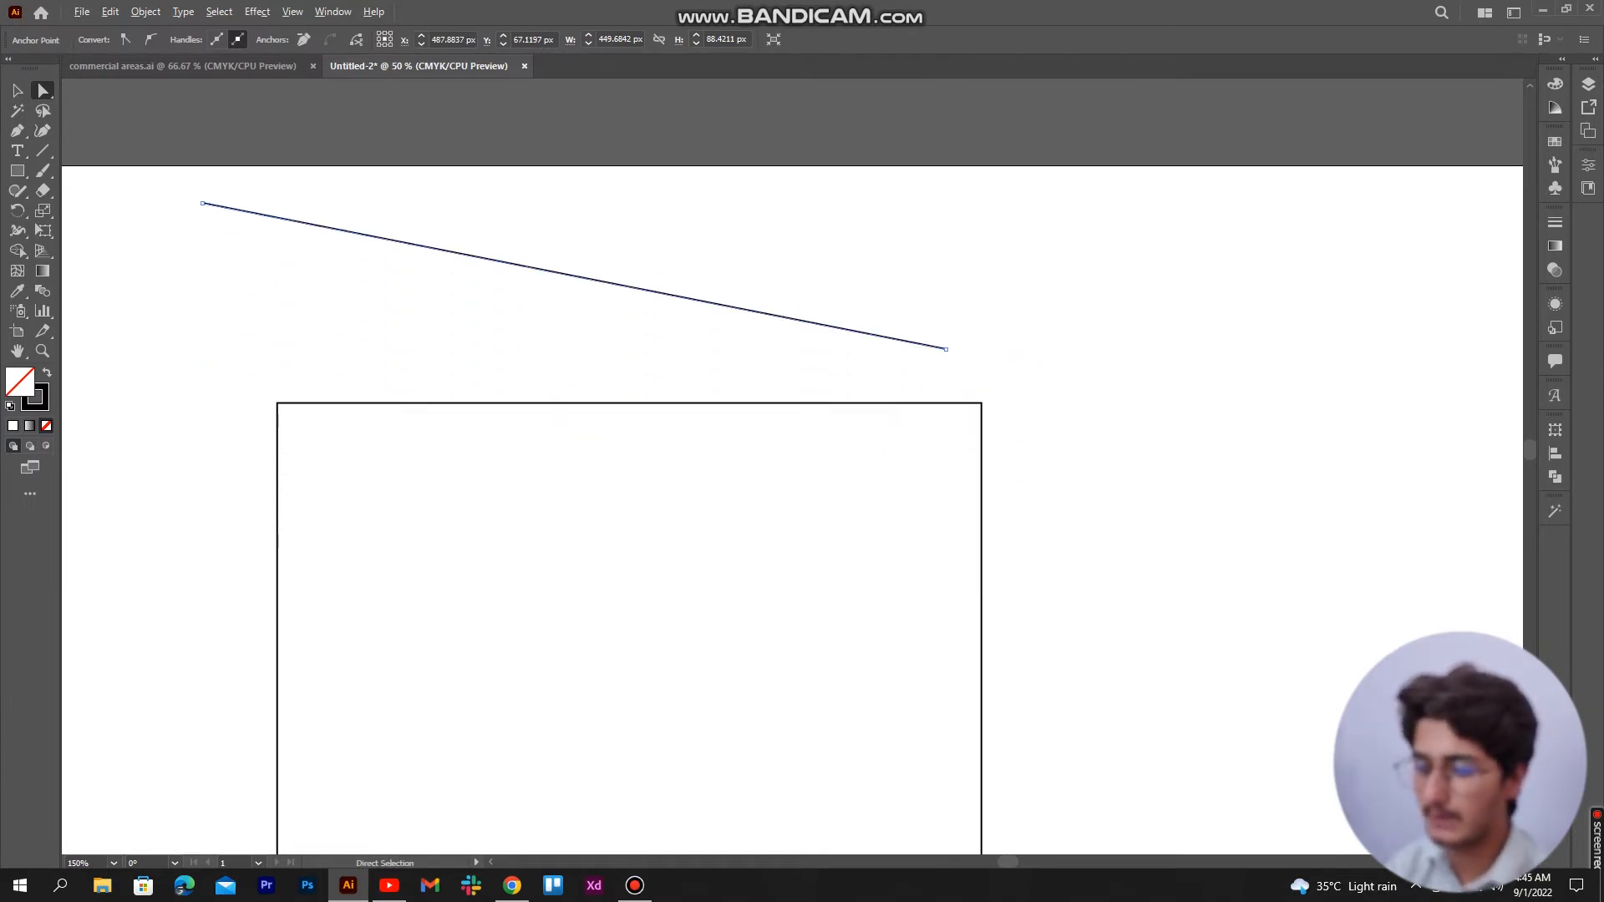
pyautogui.scroll(-4, 550, 376)
pyautogui.scroll(3, 551, 376)
pyautogui.scroll(2, 550, 375)
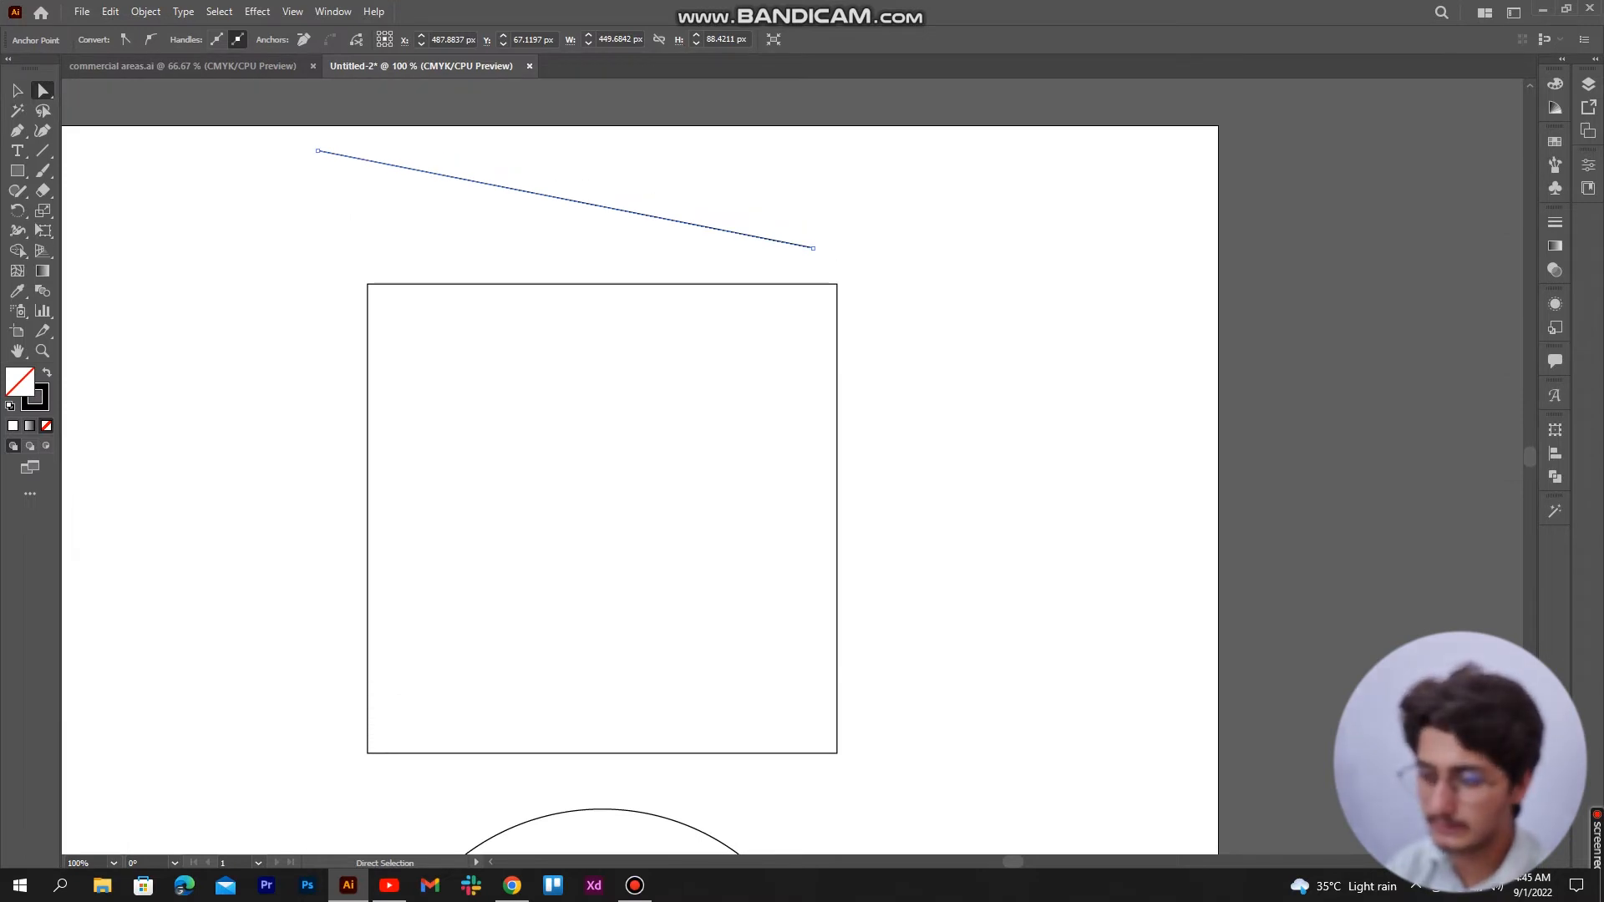
pyautogui.scroll(-1, 639, 484)
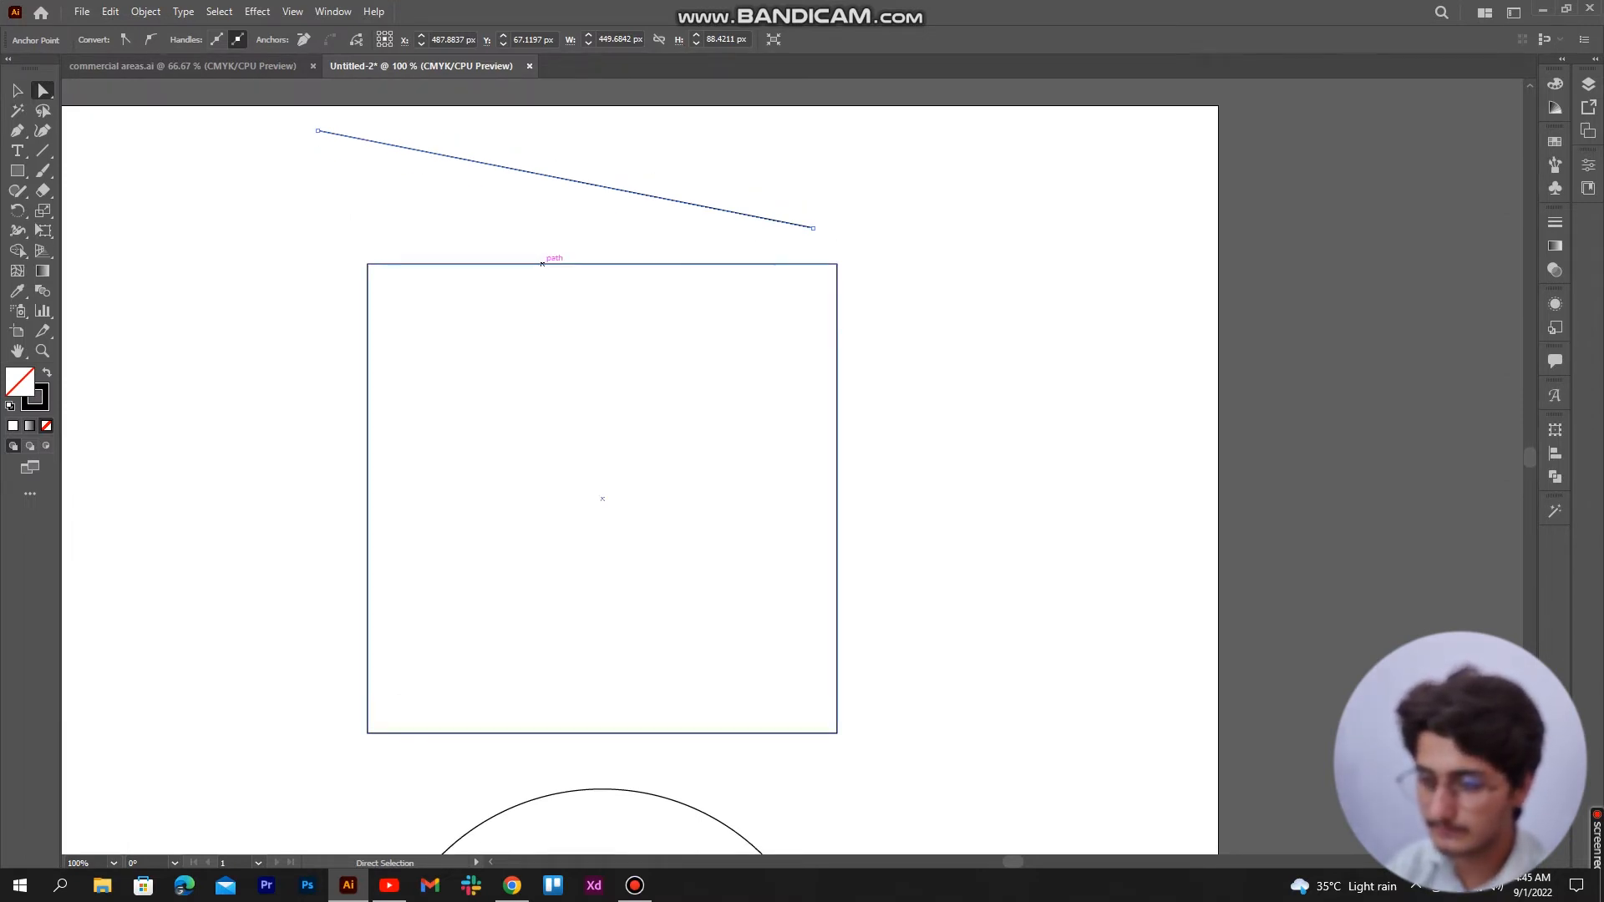
pyautogui.click(546, 264)
pyautogui.scroll(3, 546, 264)
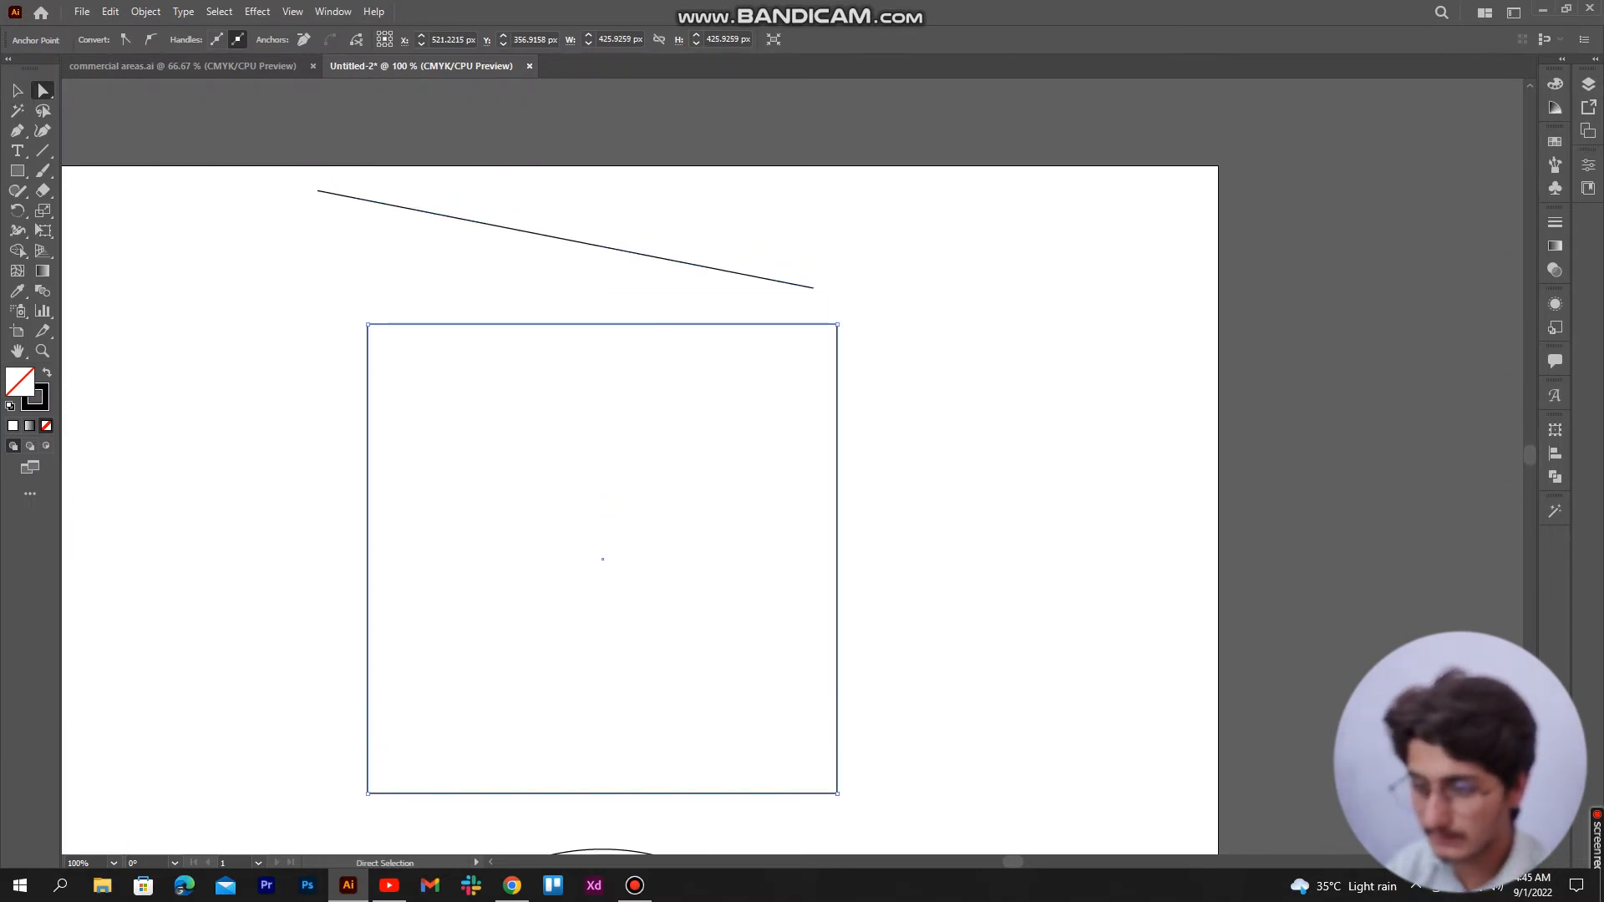
pyautogui.scroll(-4, 546, 264)
pyautogui.scroll(-1, 601, 468)
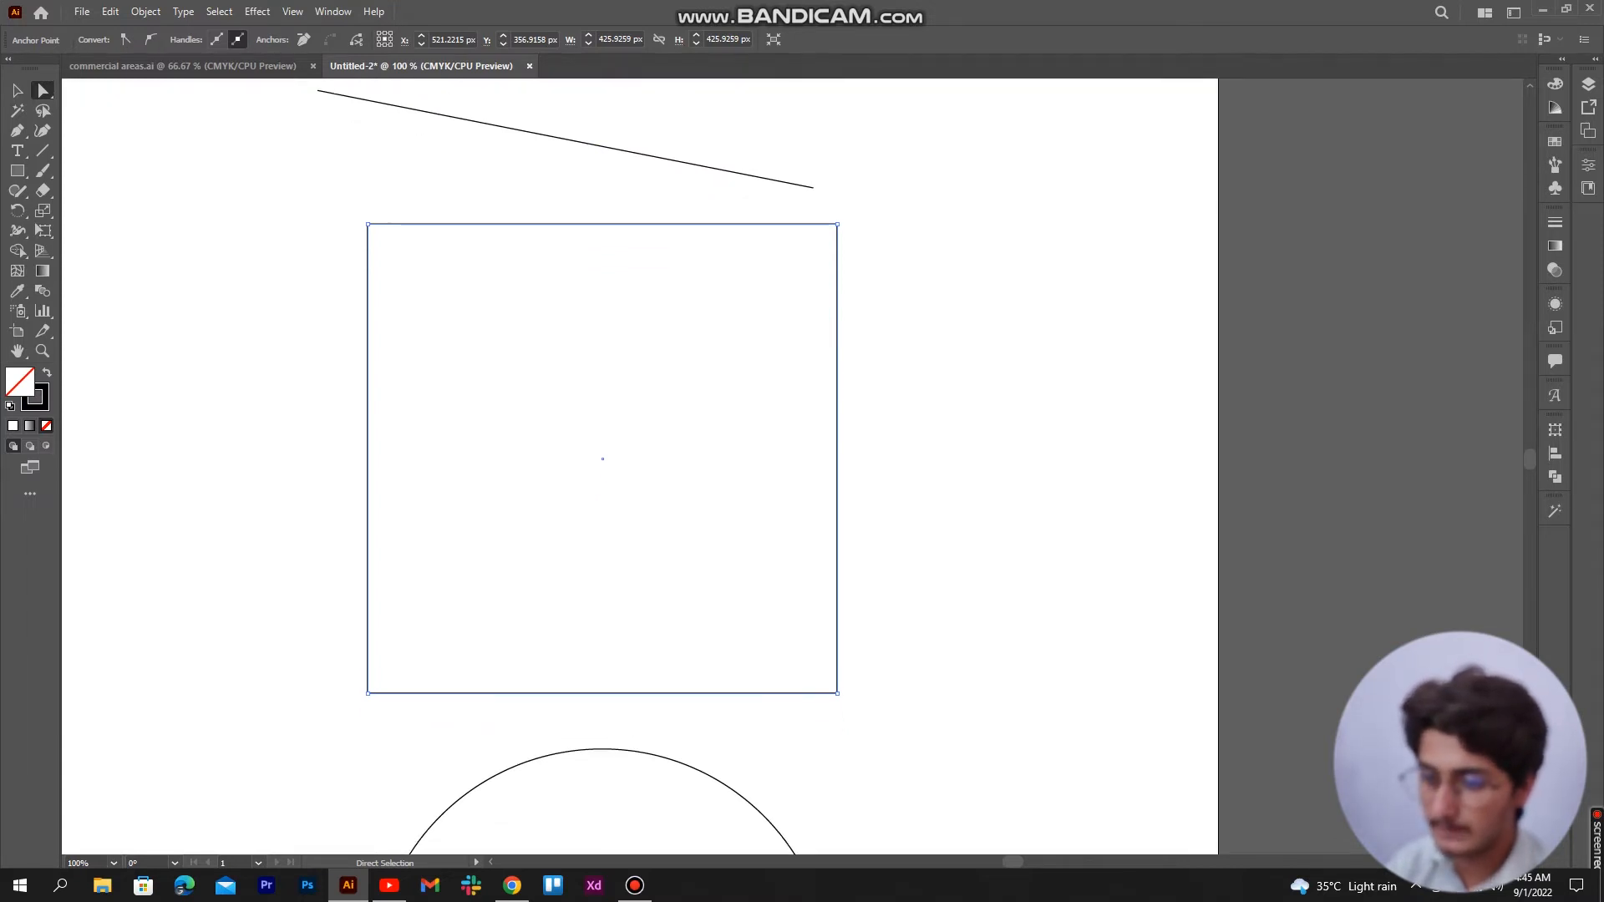
pyautogui.scroll(2, 601, 468)
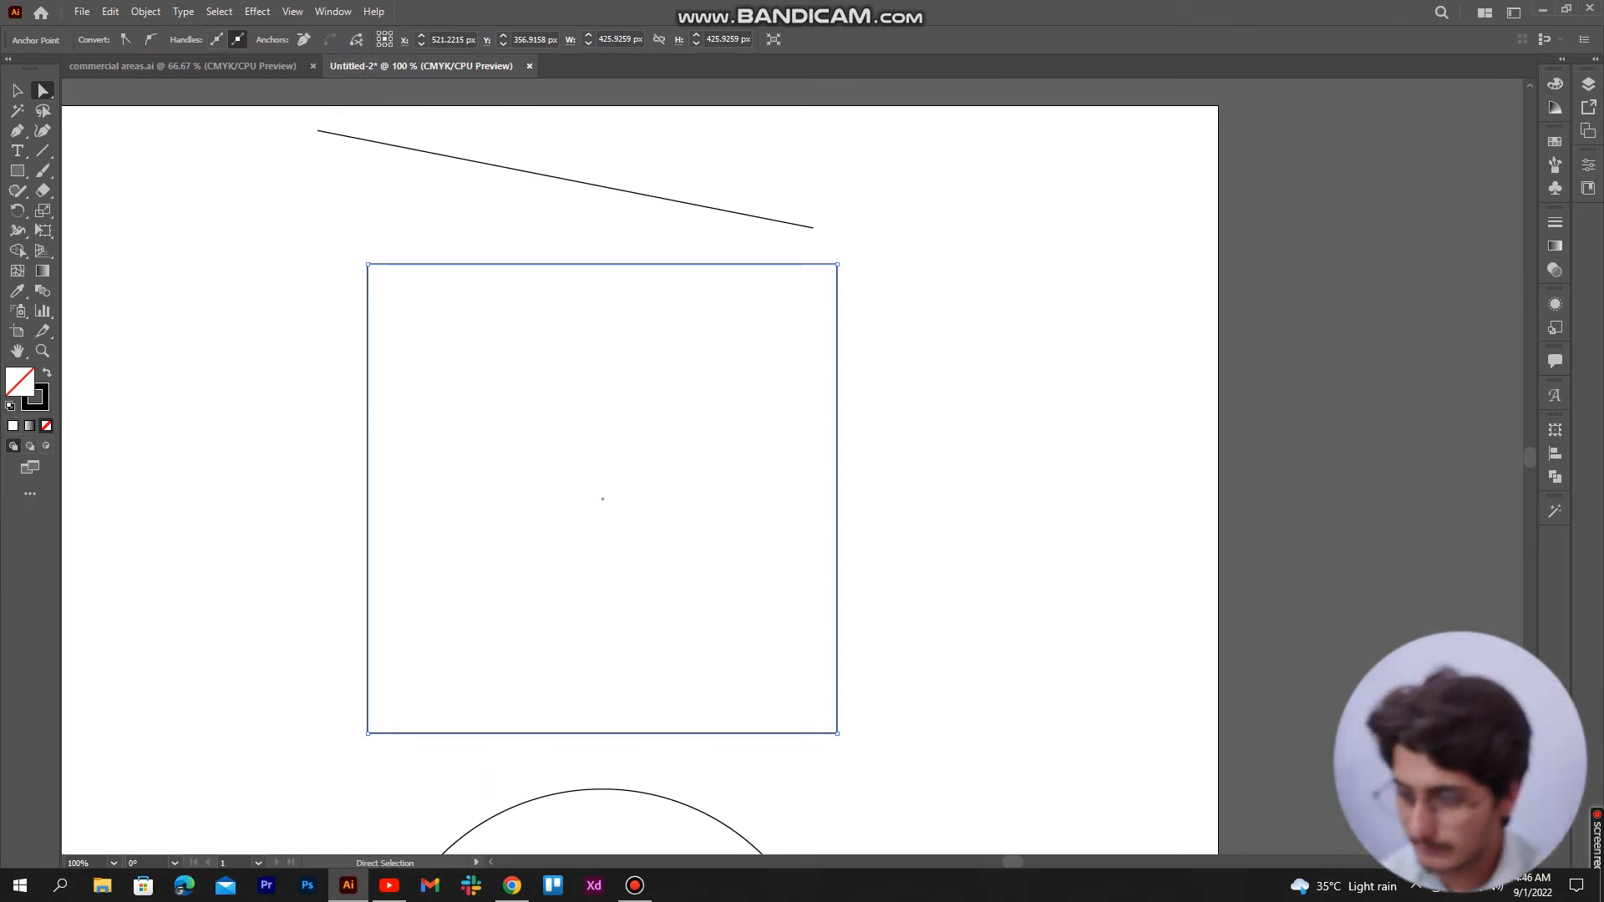
pyautogui.moveTo(319, 231); pyautogui.dragTo(446, 316)
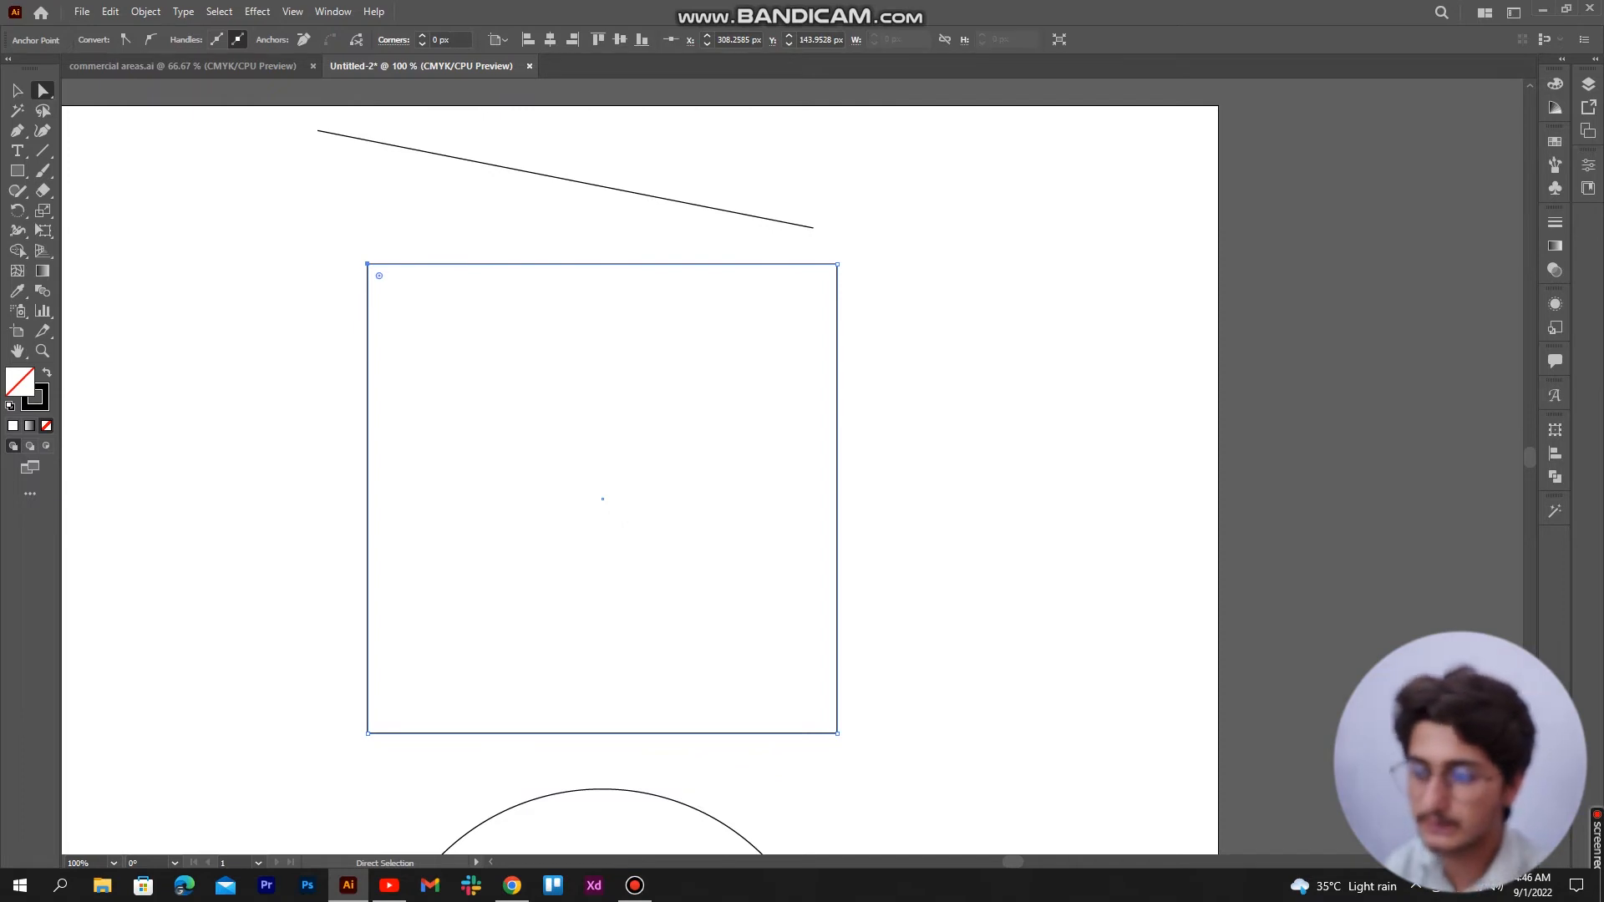
# Duplicate the whole square to its right, centred at about X 959 px, Y 357 px, and delete the copy.
pyautogui.moveTo(322, 229); pyautogui.dragTo(923, 762)
pyautogui.moveTo(602, 498); pyautogui.dragTo(1085, 499)
pyautogui.press('Delete')
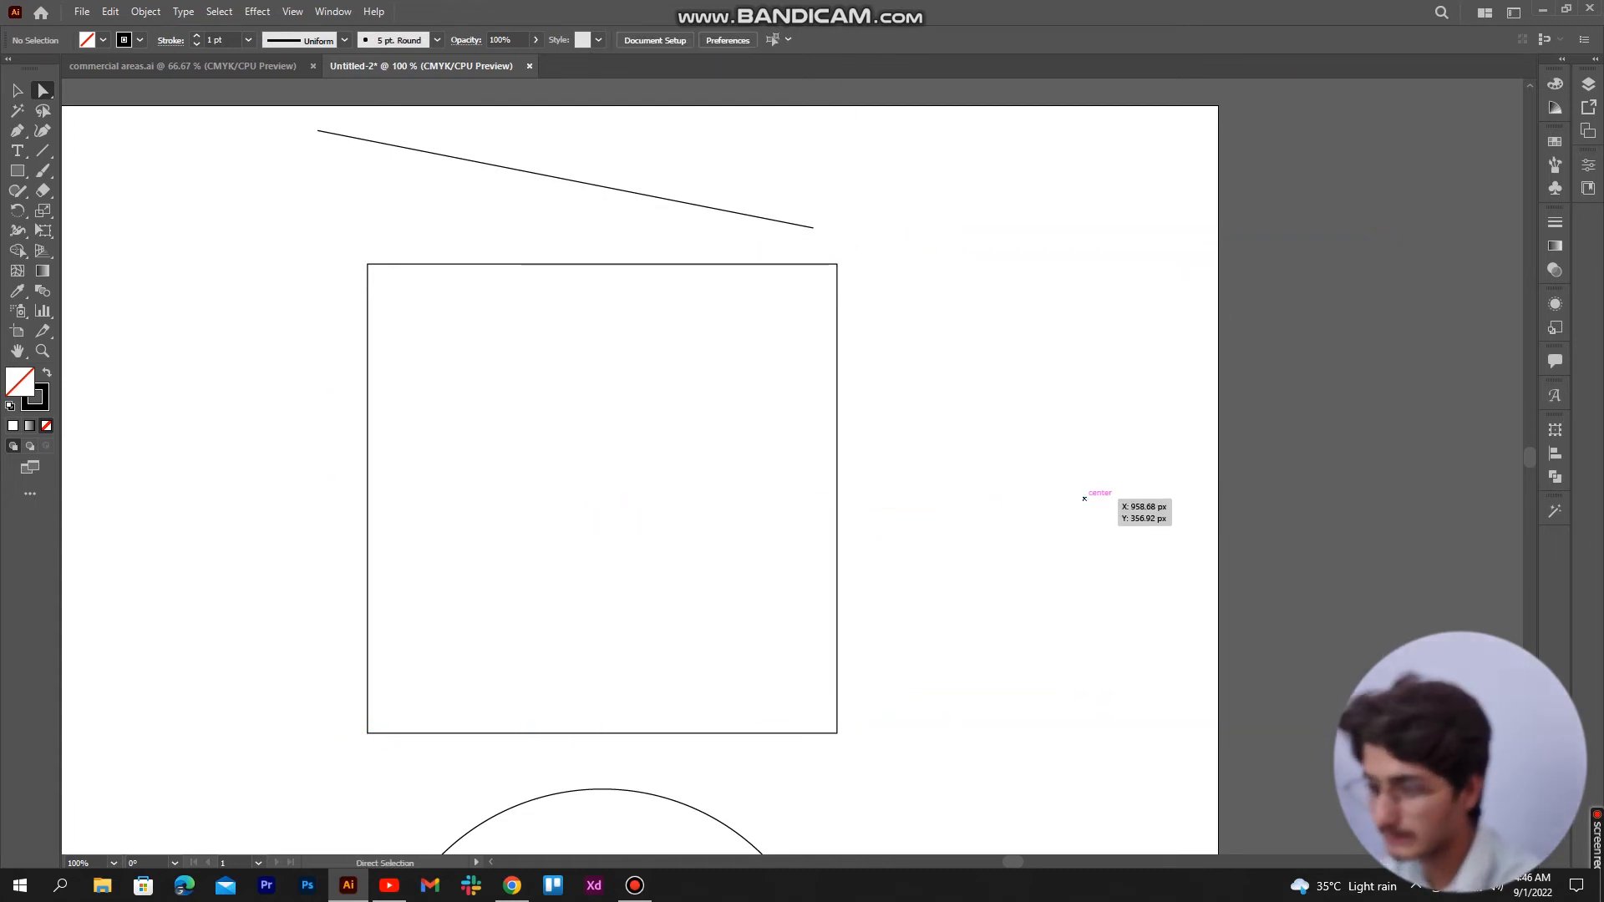
# Select the whole square and move it left and slightly down, to about X 290 px, Y 369 px.
pyautogui.moveTo(319, 243); pyautogui.dragTo(929, 750)
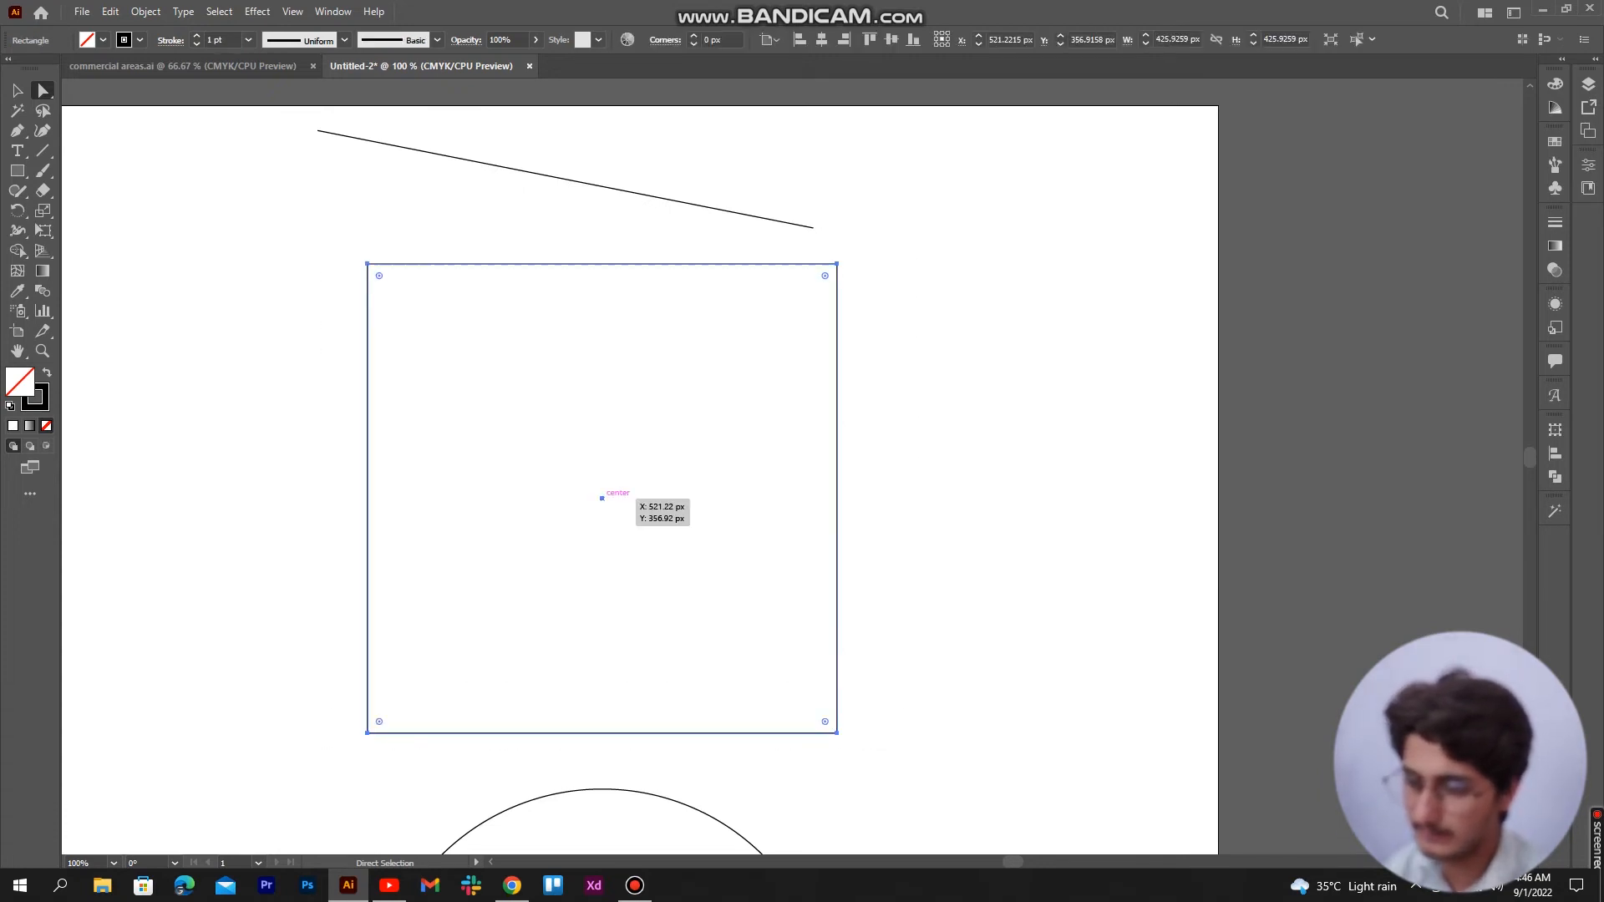
pyautogui.moveTo(601, 498); pyautogui.dragTo(348, 511)
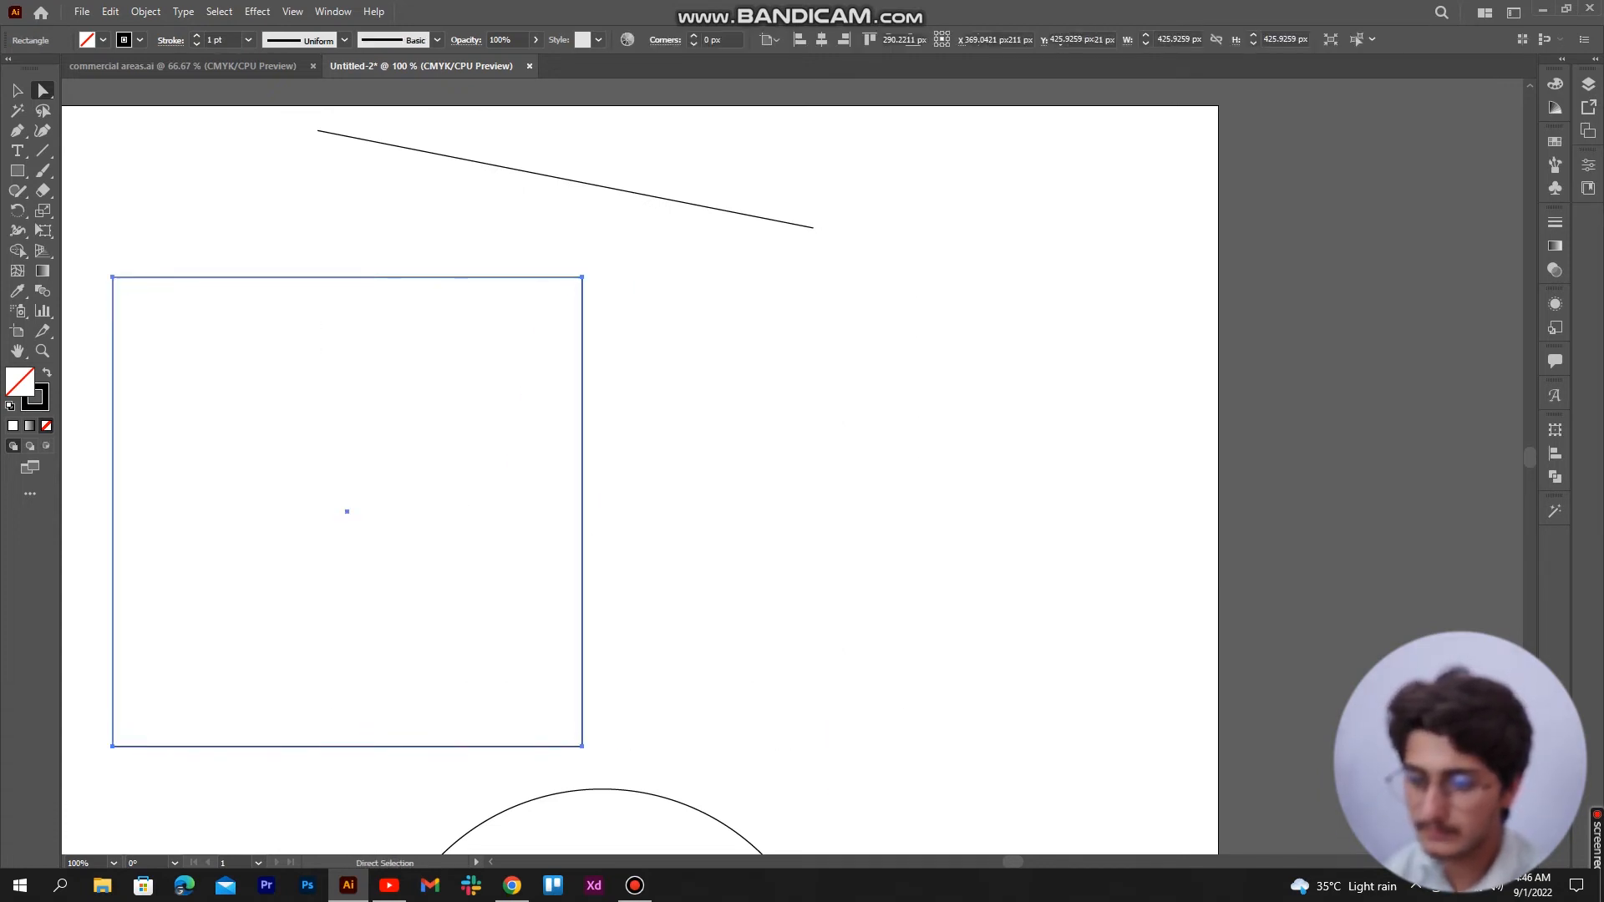
pyautogui.hotkey('ctrl', 'shift', 'a')
pyautogui.scroll(-2, 792, 466)
pyautogui.scroll(4, 792, 466)
pyautogui.hscroll(-5, 792, 466)
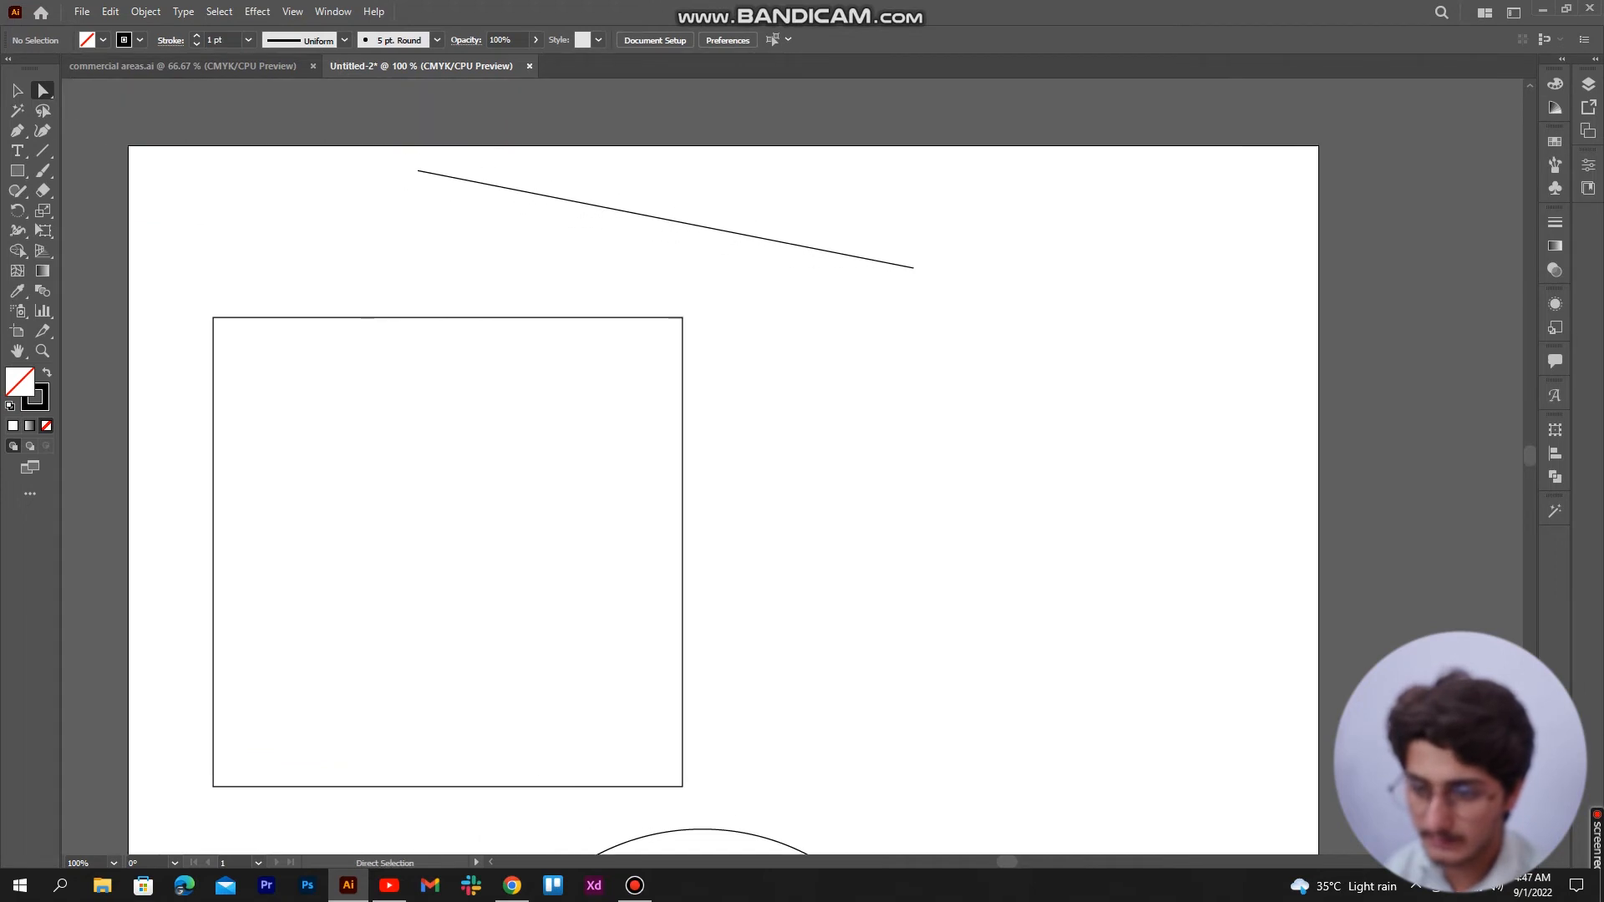
# Move the square's top-right anchor point inward to about X 179 px, Y 508 px, and its top-left one up to about X 120 px, Y 48 px.
pyautogui.moveTo(623, 275); pyautogui.dragTo(756, 372)
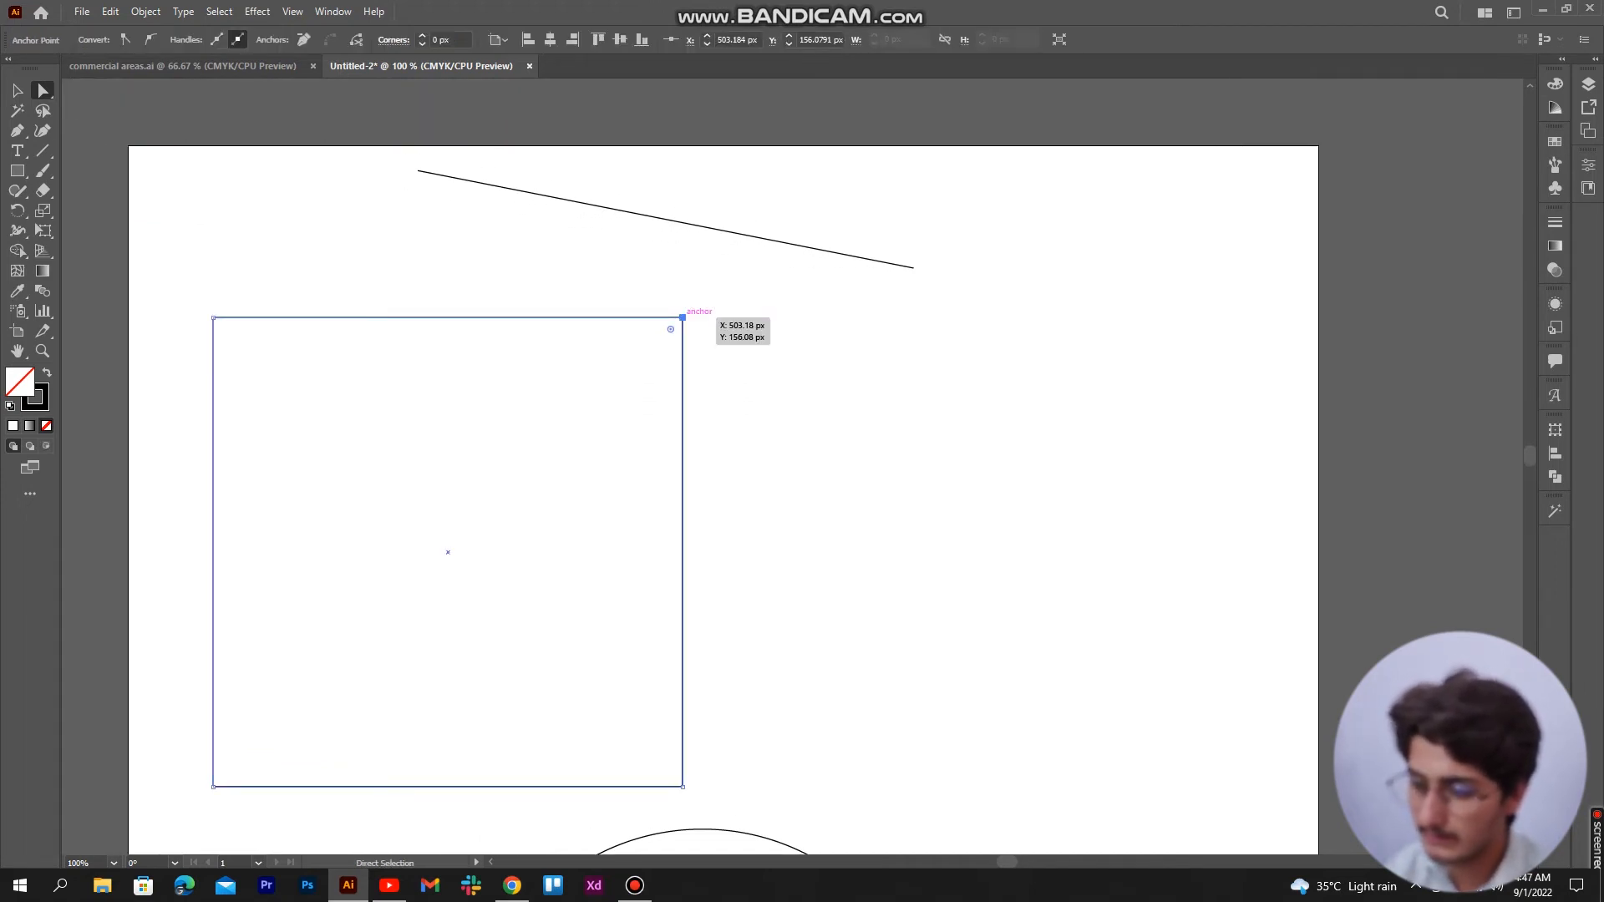
pyautogui.moveTo(683, 318); pyautogui.dragTo(325, 706)
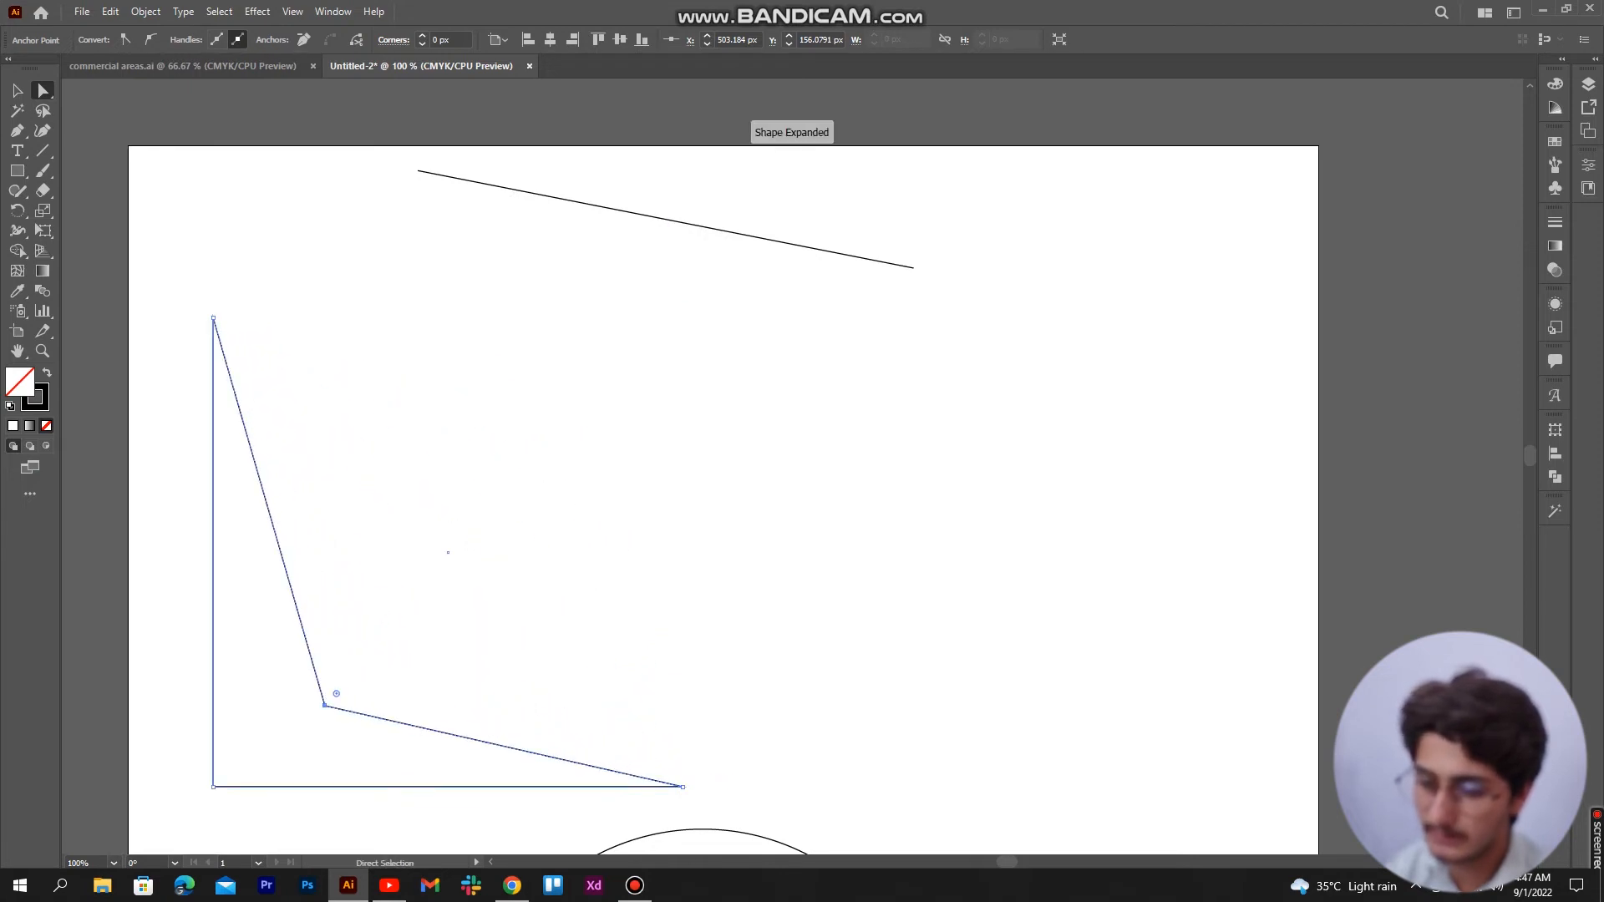
pyautogui.moveTo(183, 237); pyautogui.dragTo(219, 351)
pyautogui.click(260, 198)
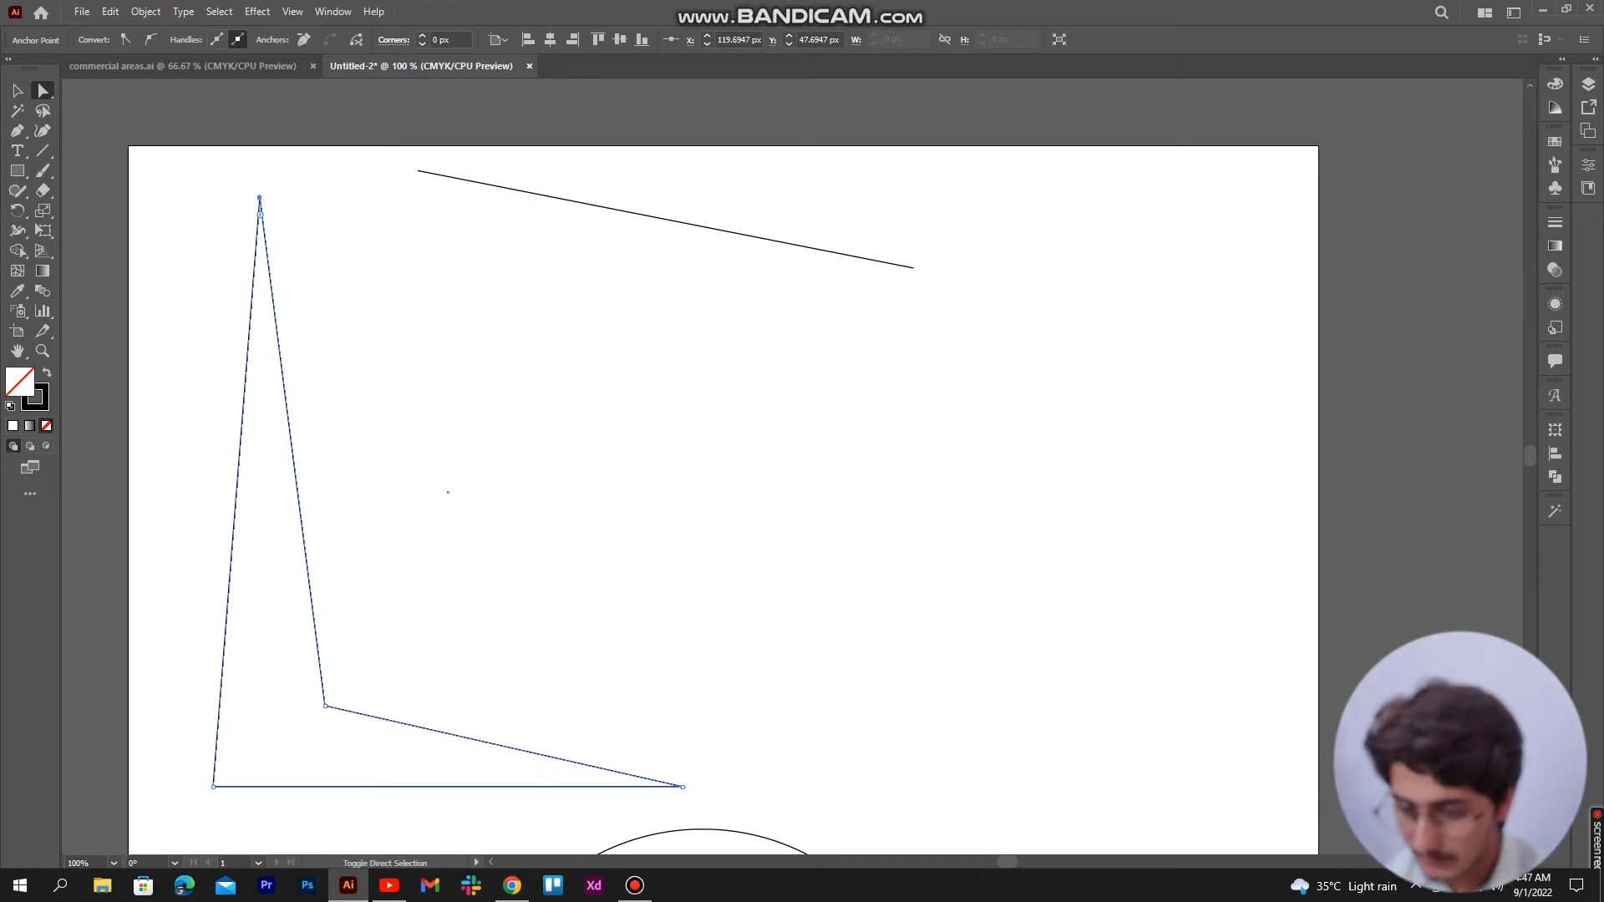
# Move the shape's top and inner anchor points together, and their connecting segment, right and up until the peak is at about X 153 px, Y 29 px.
pyautogui.keyDown('shift'); pyautogui.click(326, 706); pyautogui.keyUp('shift')
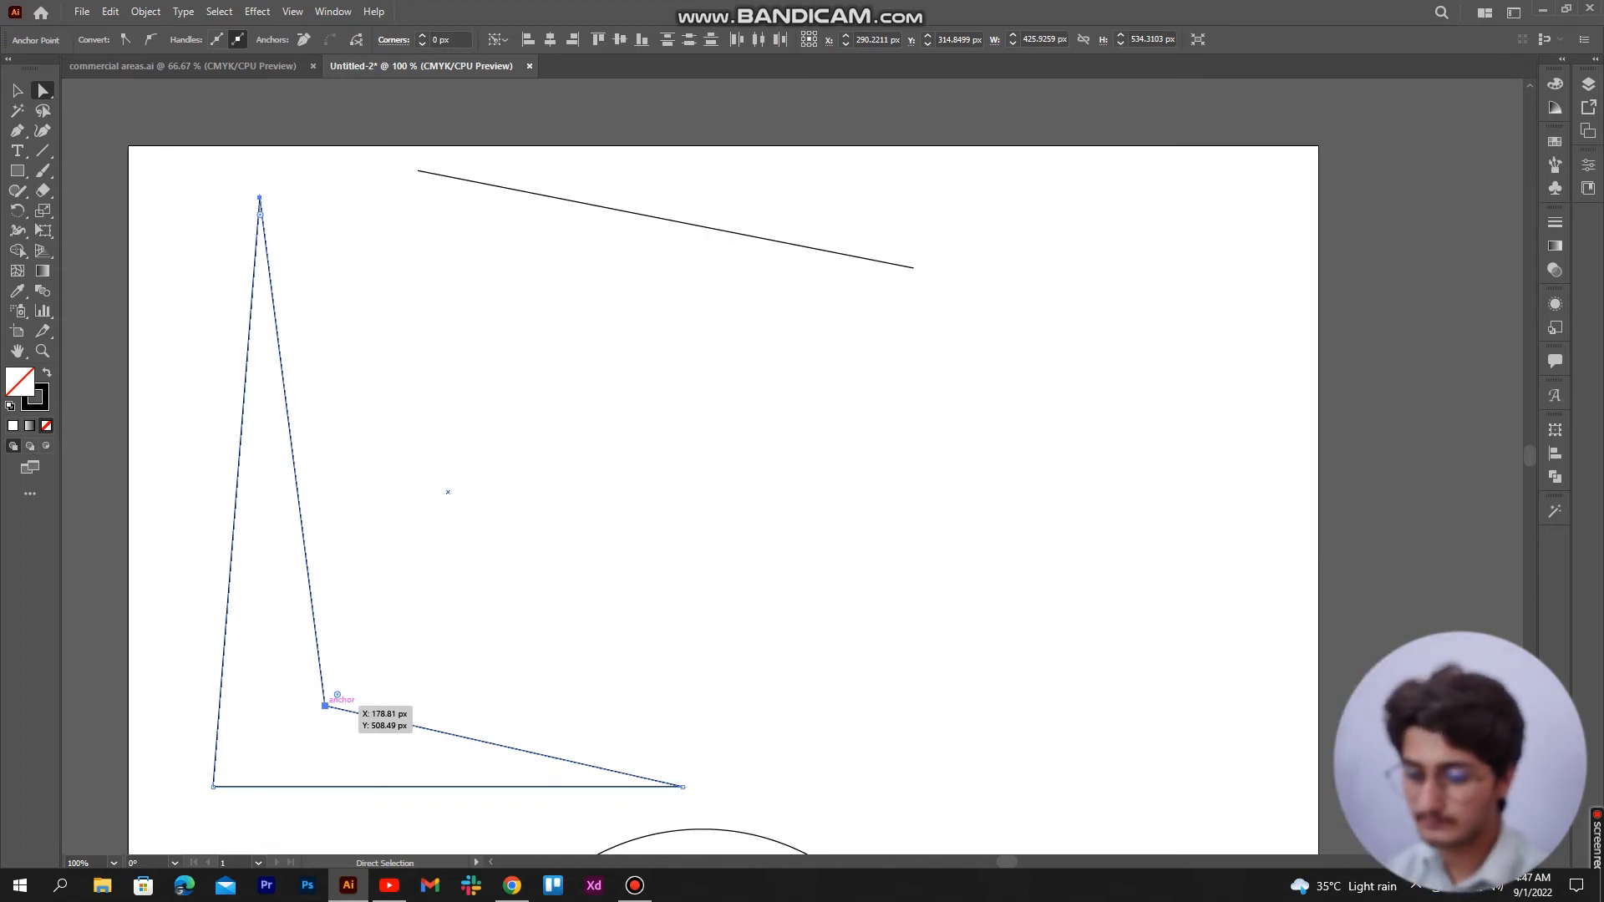
pyautogui.moveTo(338, 695); pyautogui.dragTo(909, 661)
pyautogui.moveTo(884, 587); pyautogui.dragTo(366, 597)
pyautogui.click(447, 476)
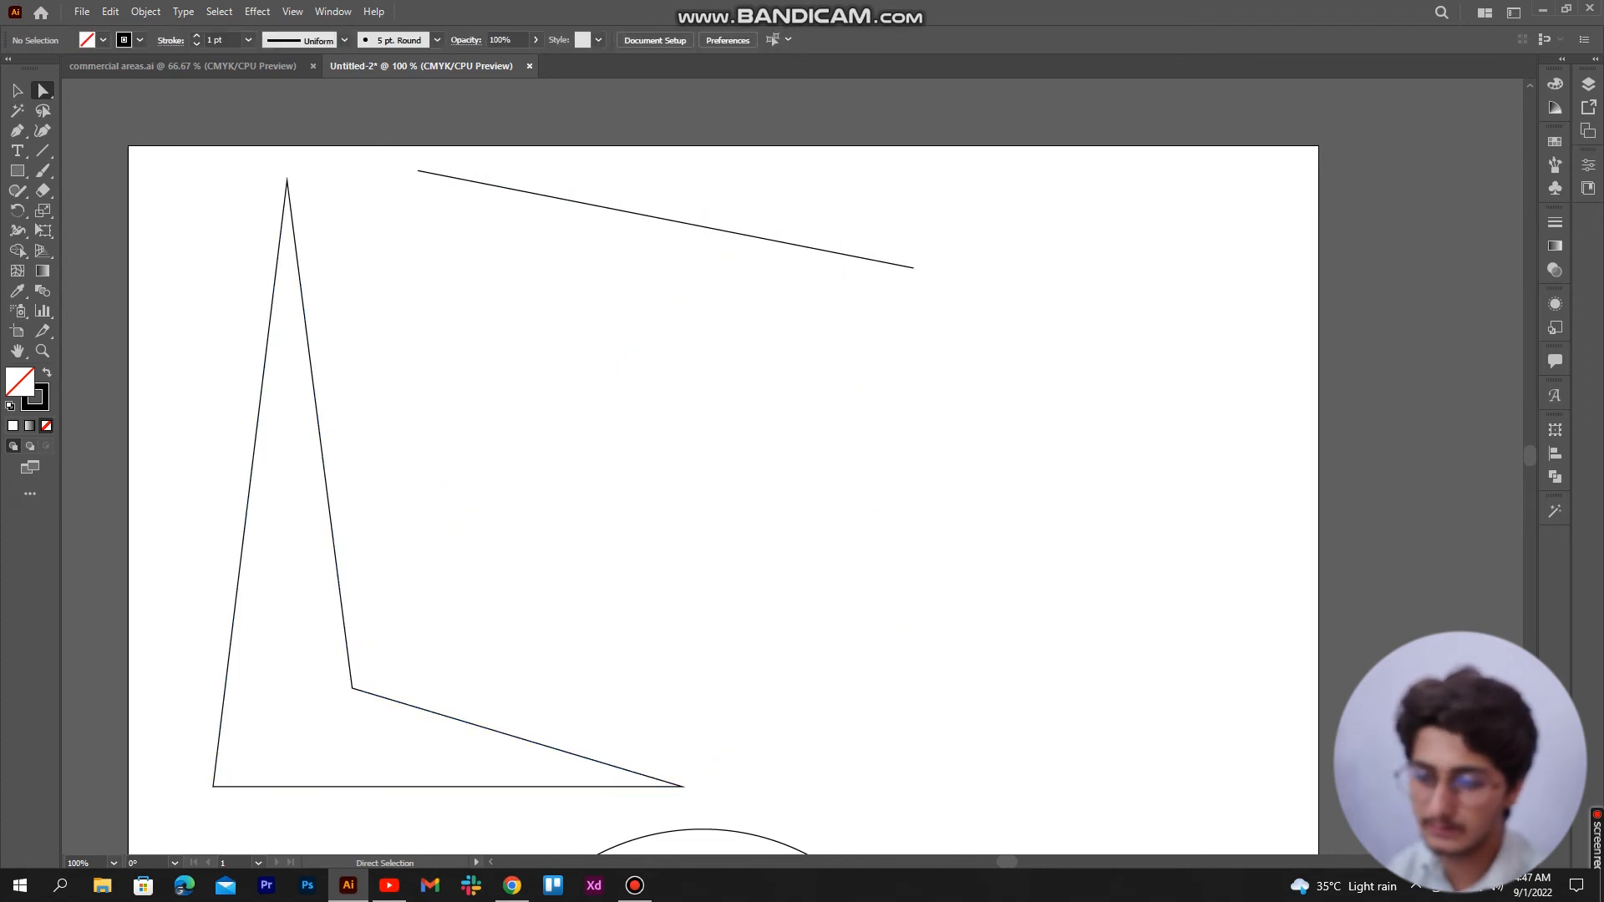
pyautogui.moveTo(308, 345); pyautogui.dragTo(342, 332)
pyautogui.click(501, 367)
pyautogui.scroll(4, 501, 368)
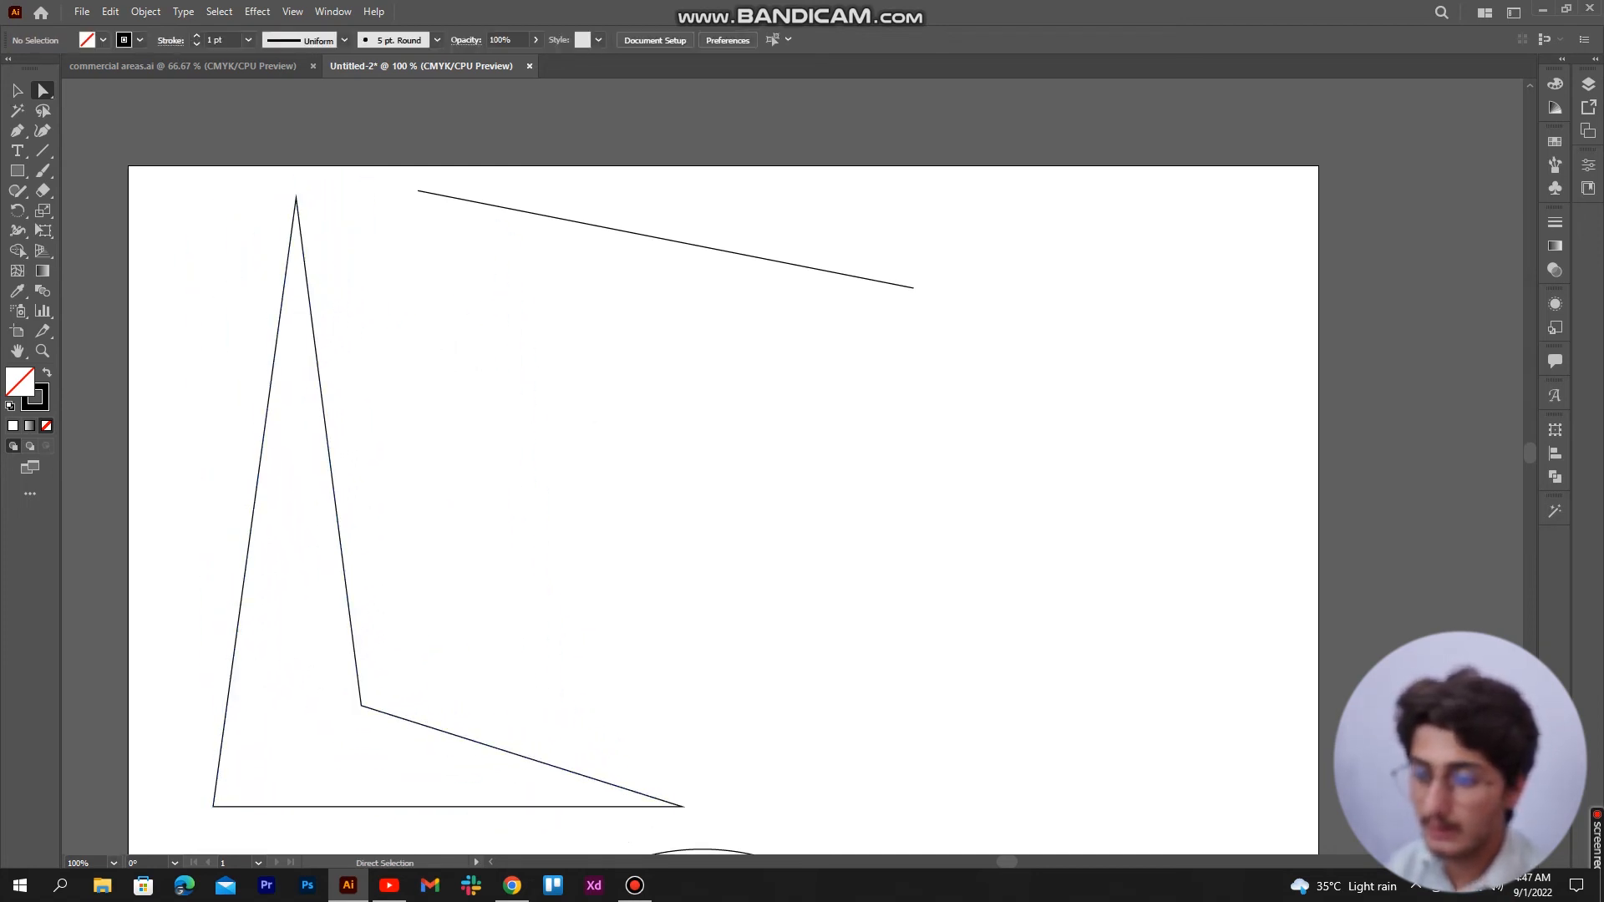
# Select the shape's top anchor point and round that corner with its live corner widget to a radius of about 22 px.
pyautogui.scroll(-10, 501, 368)
pyautogui.scroll(-2, 349, 384)
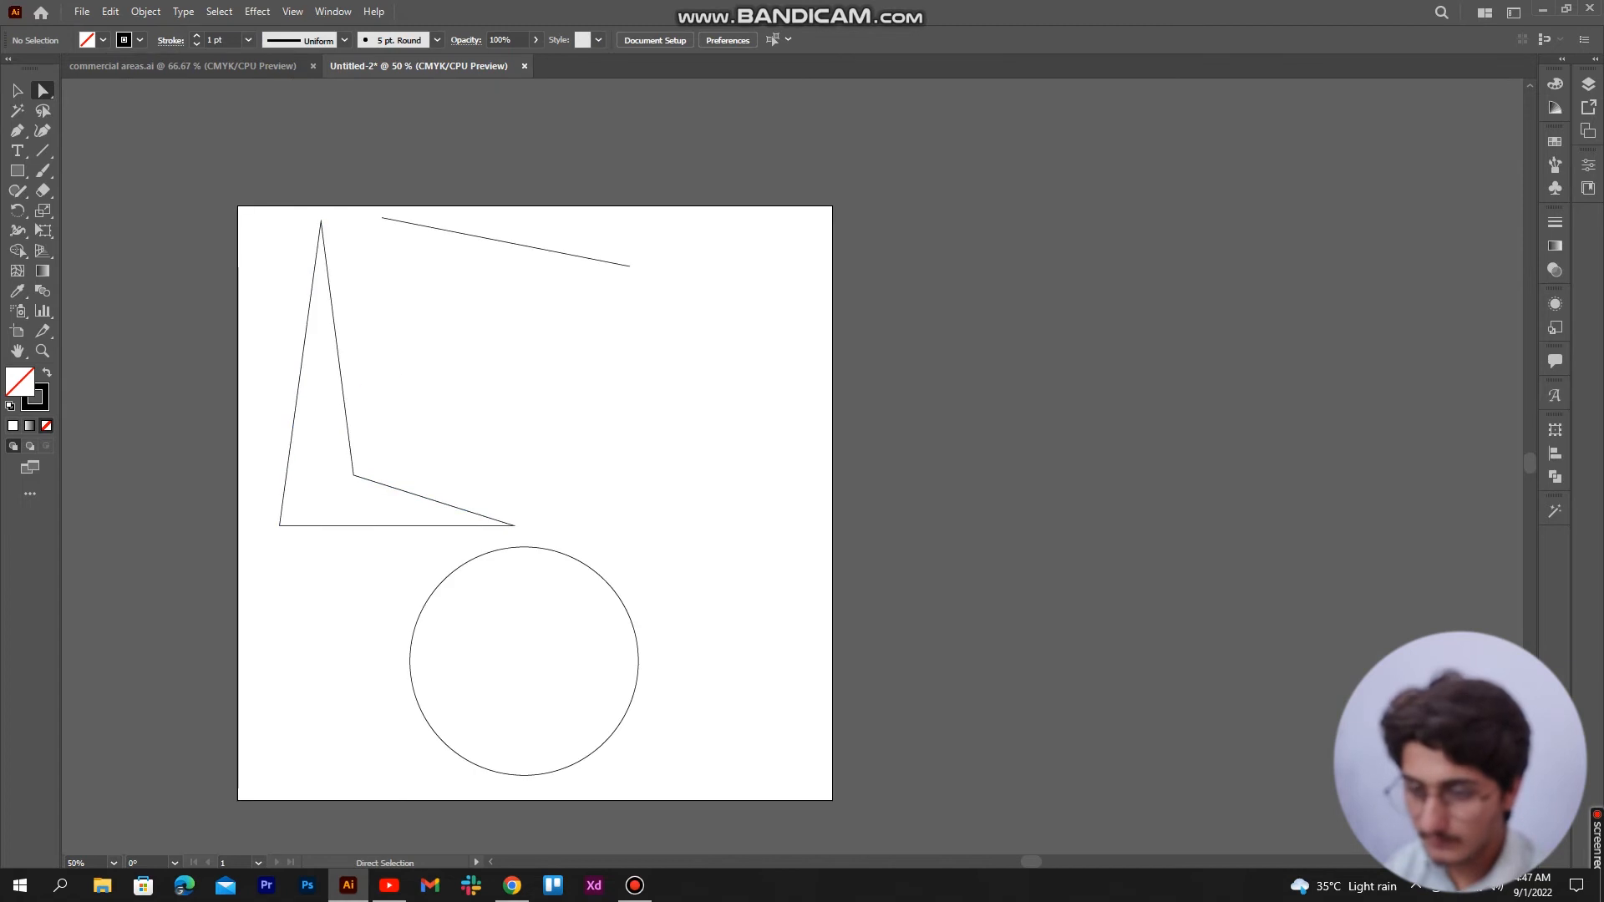
pyautogui.scroll(3, 334, 359)
pyautogui.scroll(2, 282, 310)
pyautogui.moveTo(332, 357); pyautogui.dragTo(393, 513)
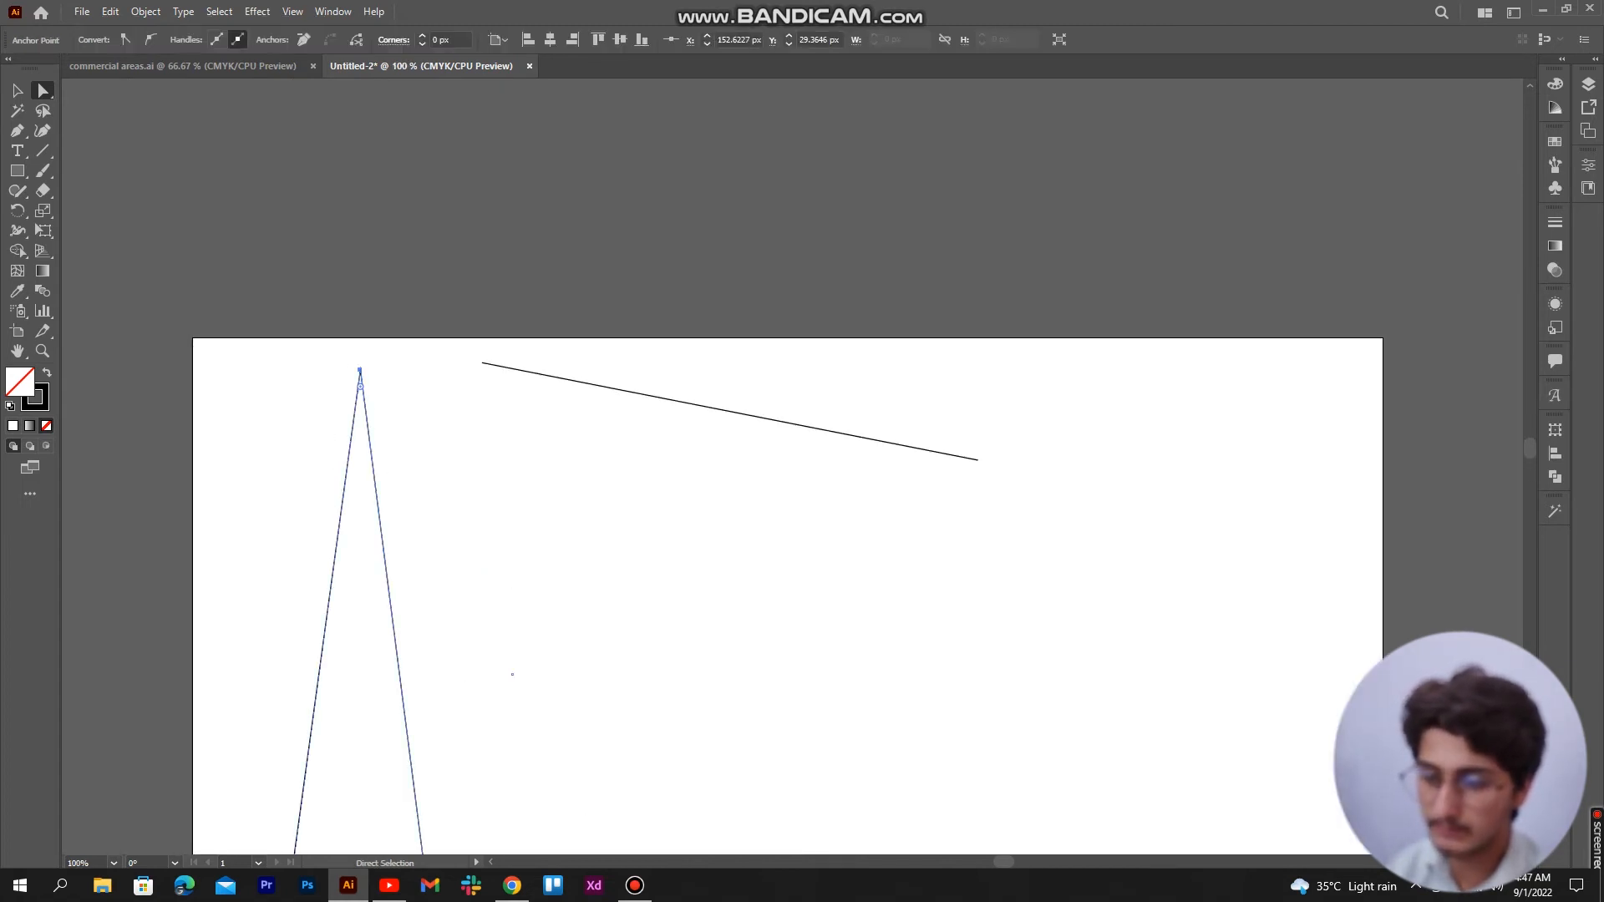
pyautogui.scroll(3, 353, 359)
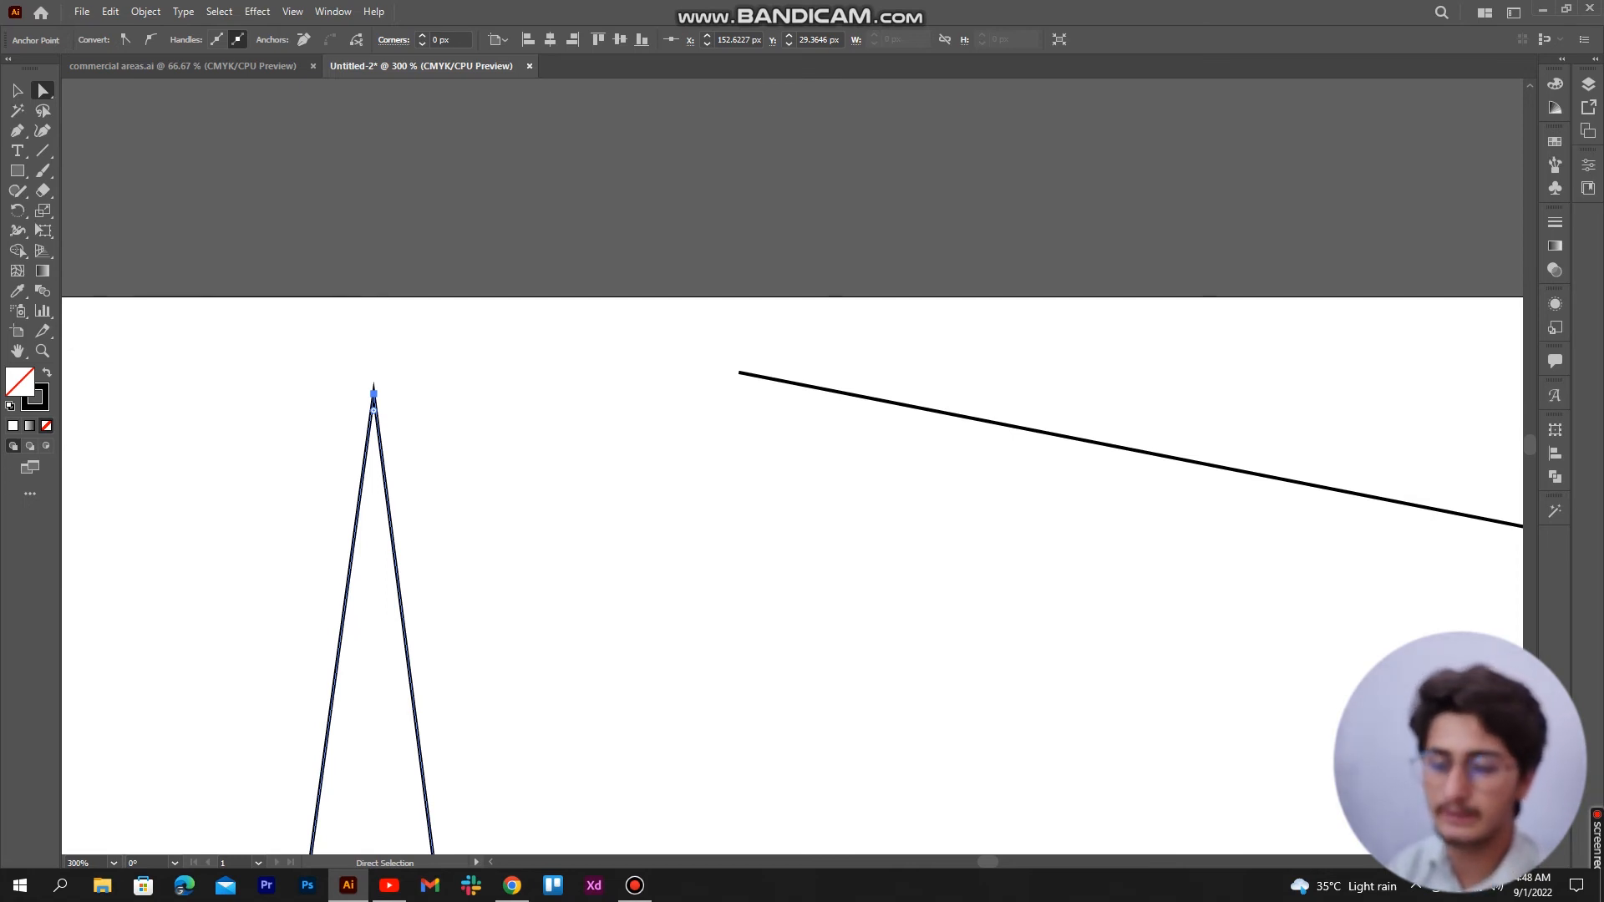
pyautogui.scroll(-4, 374, 409)
pyautogui.scroll(-5, 373, 410)
pyautogui.click(374, 266)
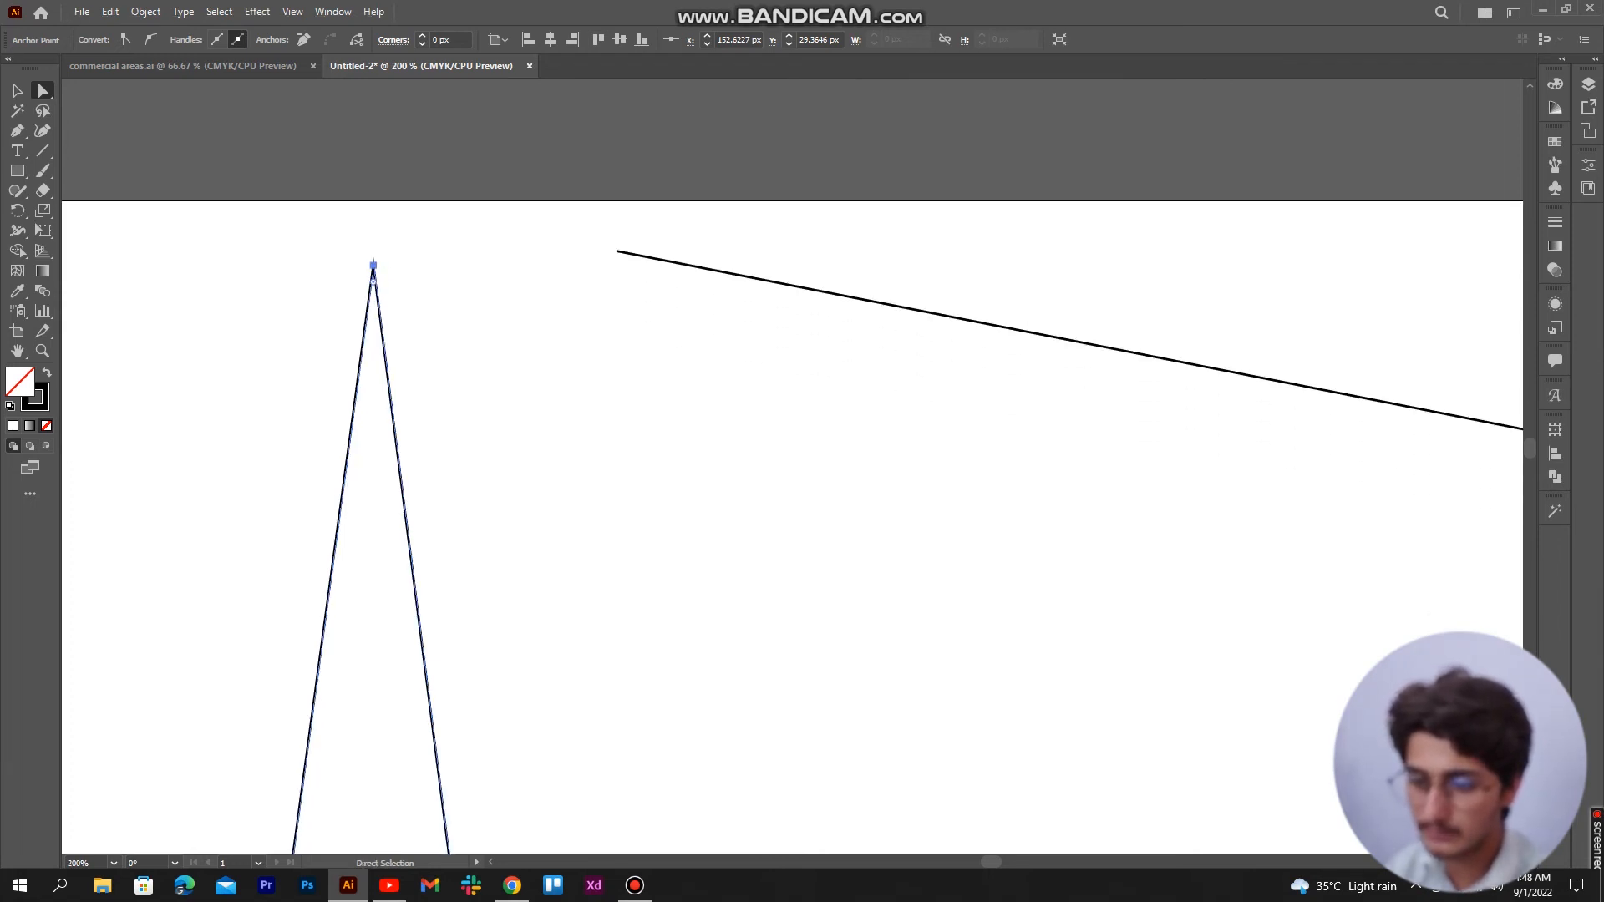
pyautogui.moveTo(374, 282); pyautogui.dragTo(372, 639)
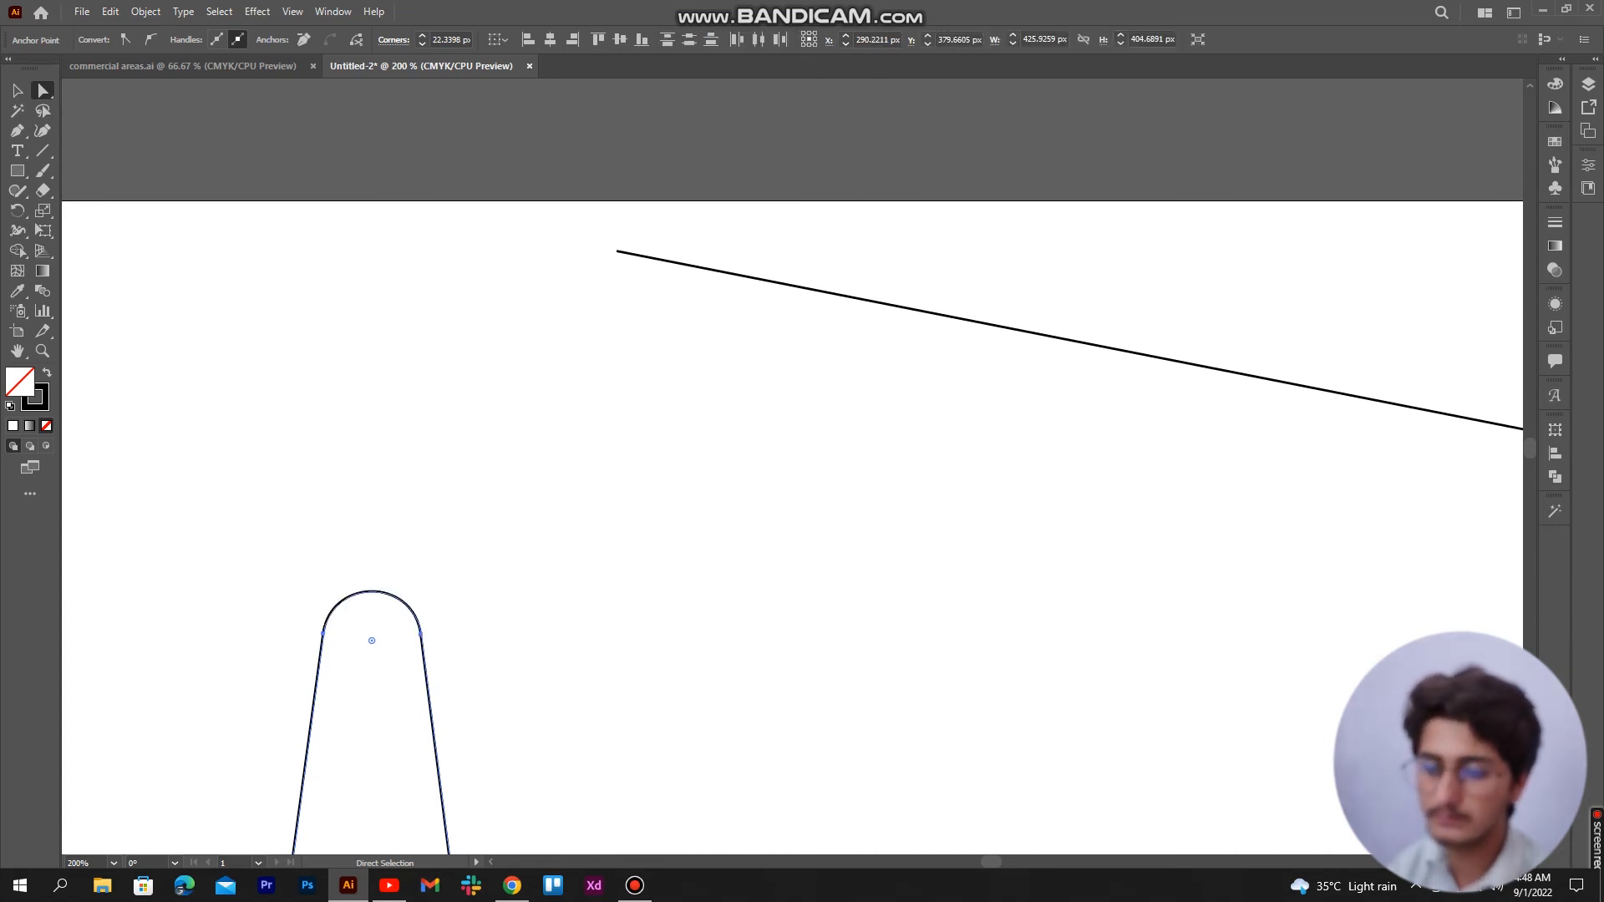
pyautogui.scroll(-2, 372, 639)
pyautogui.scroll(-1, 401, 506)
pyautogui.scroll(-2, 401, 505)
pyautogui.scroll(-4, 401, 505)
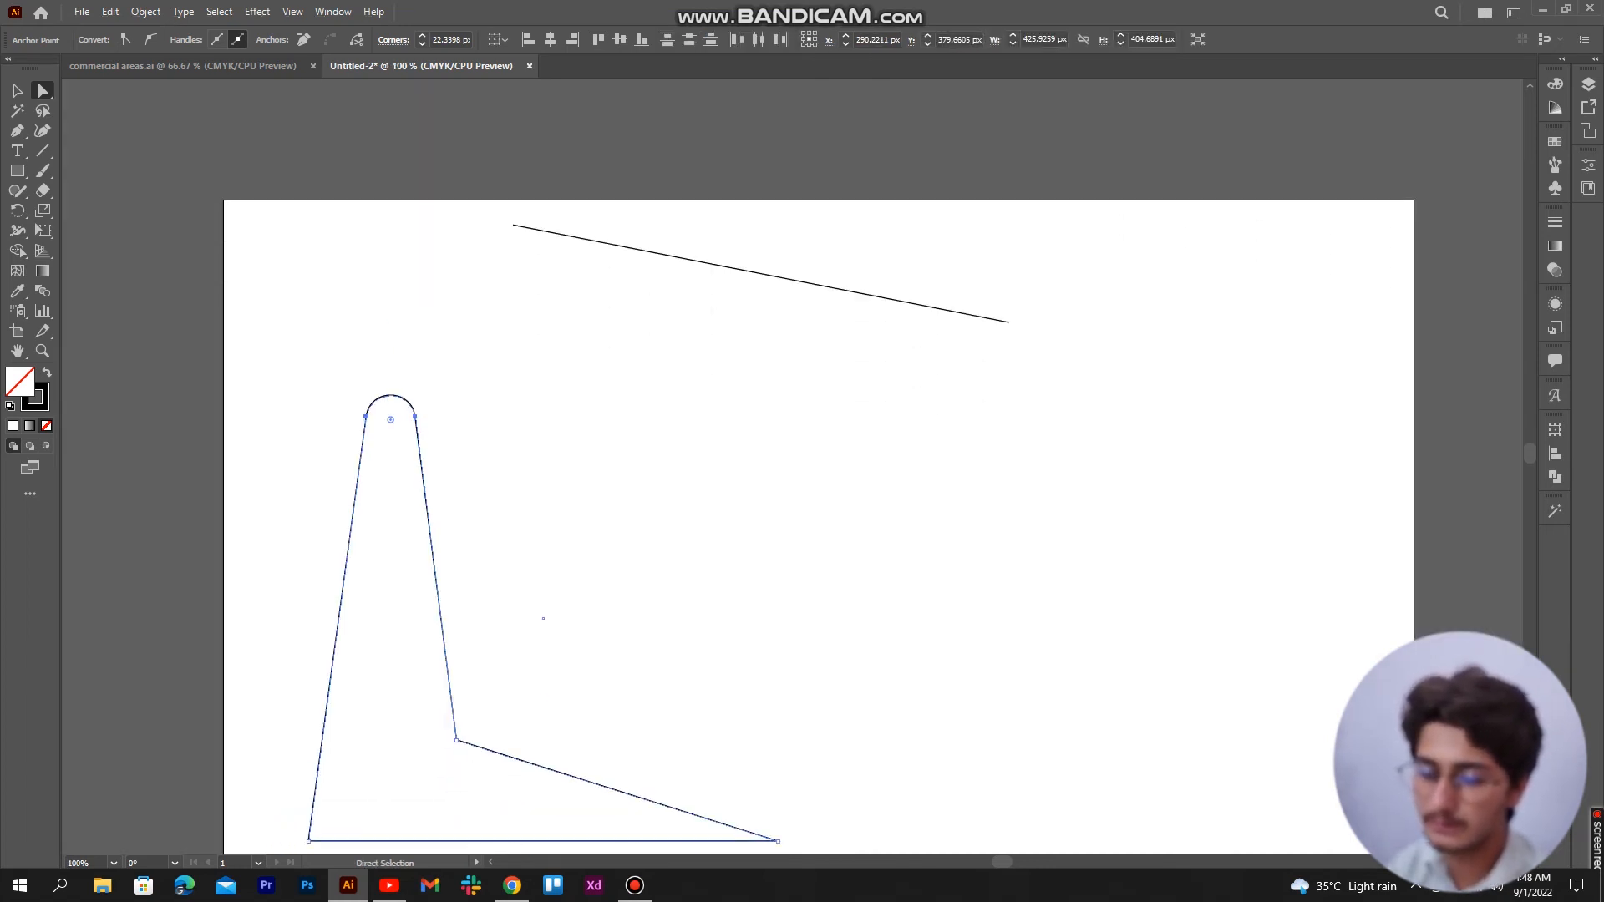
pyautogui.scroll(2, 818, 468)
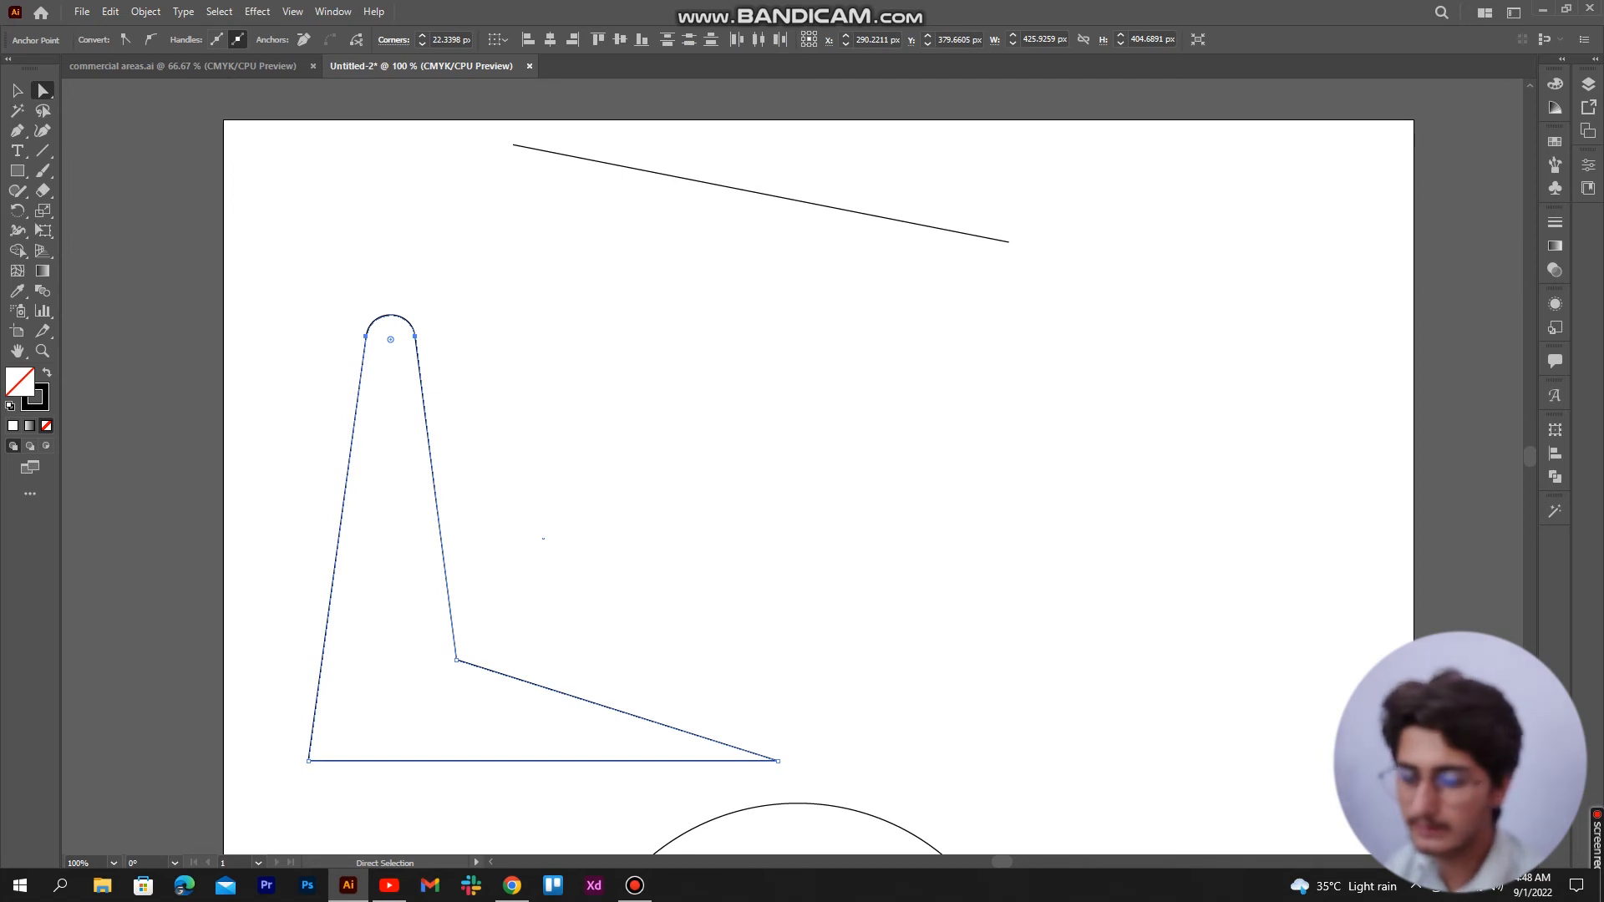
# Undo the rounding of the top corner, and try moving the shape's inner slanted segment to the left, undoing that move too.
pyautogui.press('ctrl')
pyautogui.hotkey('ctrl', 'z')
pyautogui.hotkey('ctrl', 'z')
pyautogui.scroll(1, 444, 302)
pyautogui.scroll(-4, 444, 302)
pyautogui.scroll(-1, 444, 302)
pyautogui.scroll(1, 444, 303)
pyautogui.moveTo(441, 323); pyautogui.dragTo(323, 322)
pyautogui.hotkey('ctrl', 'z')
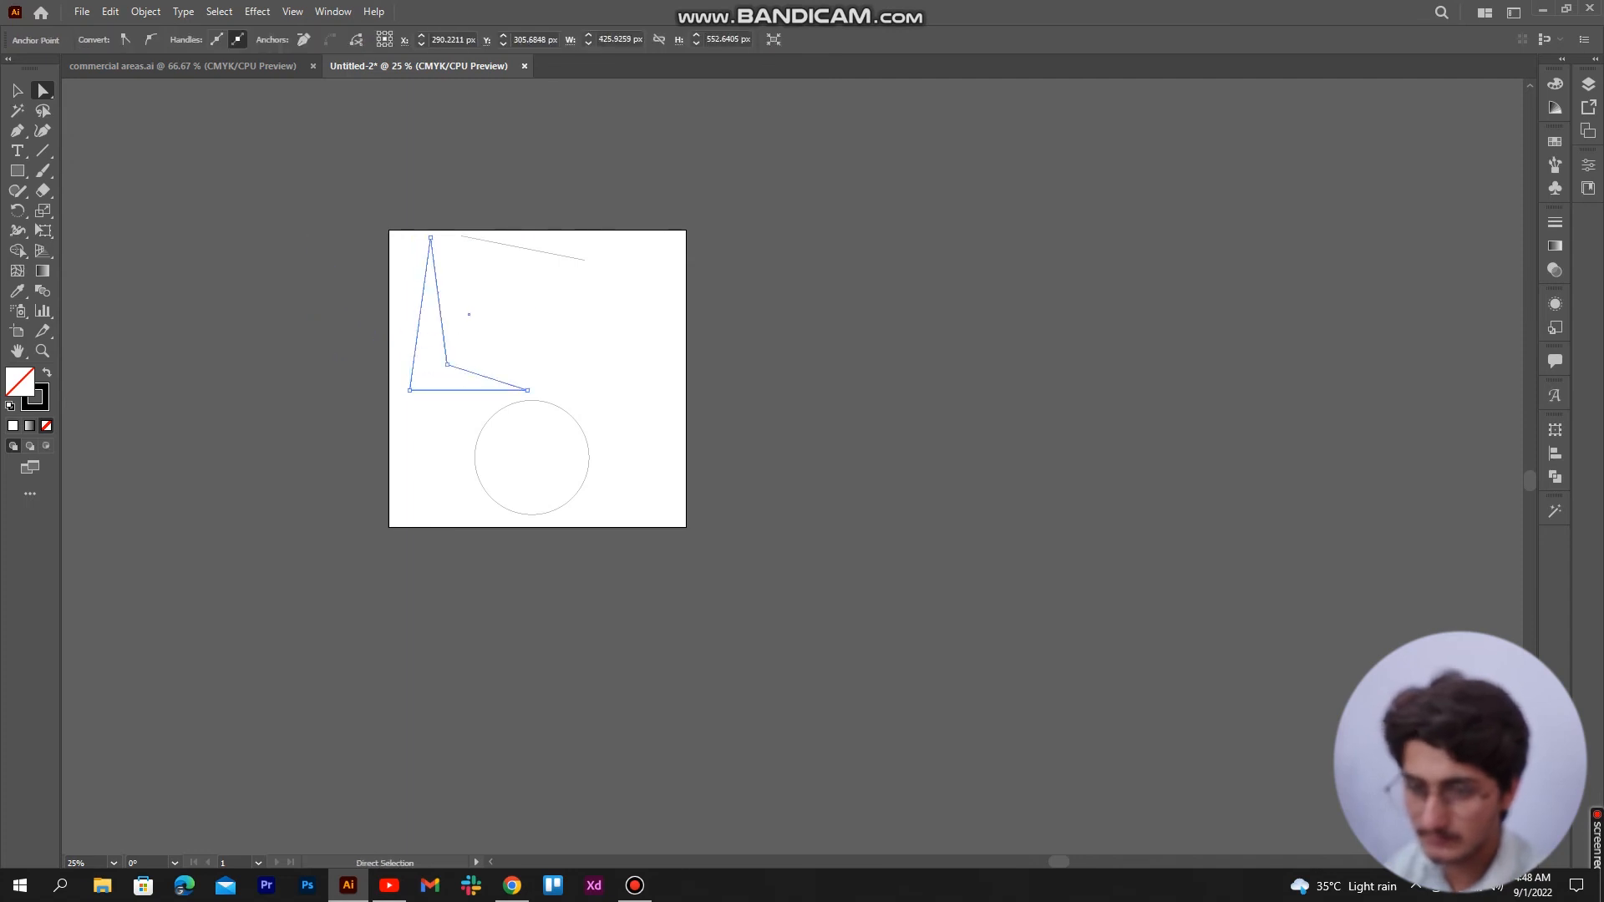
pyautogui.click(577, 372)
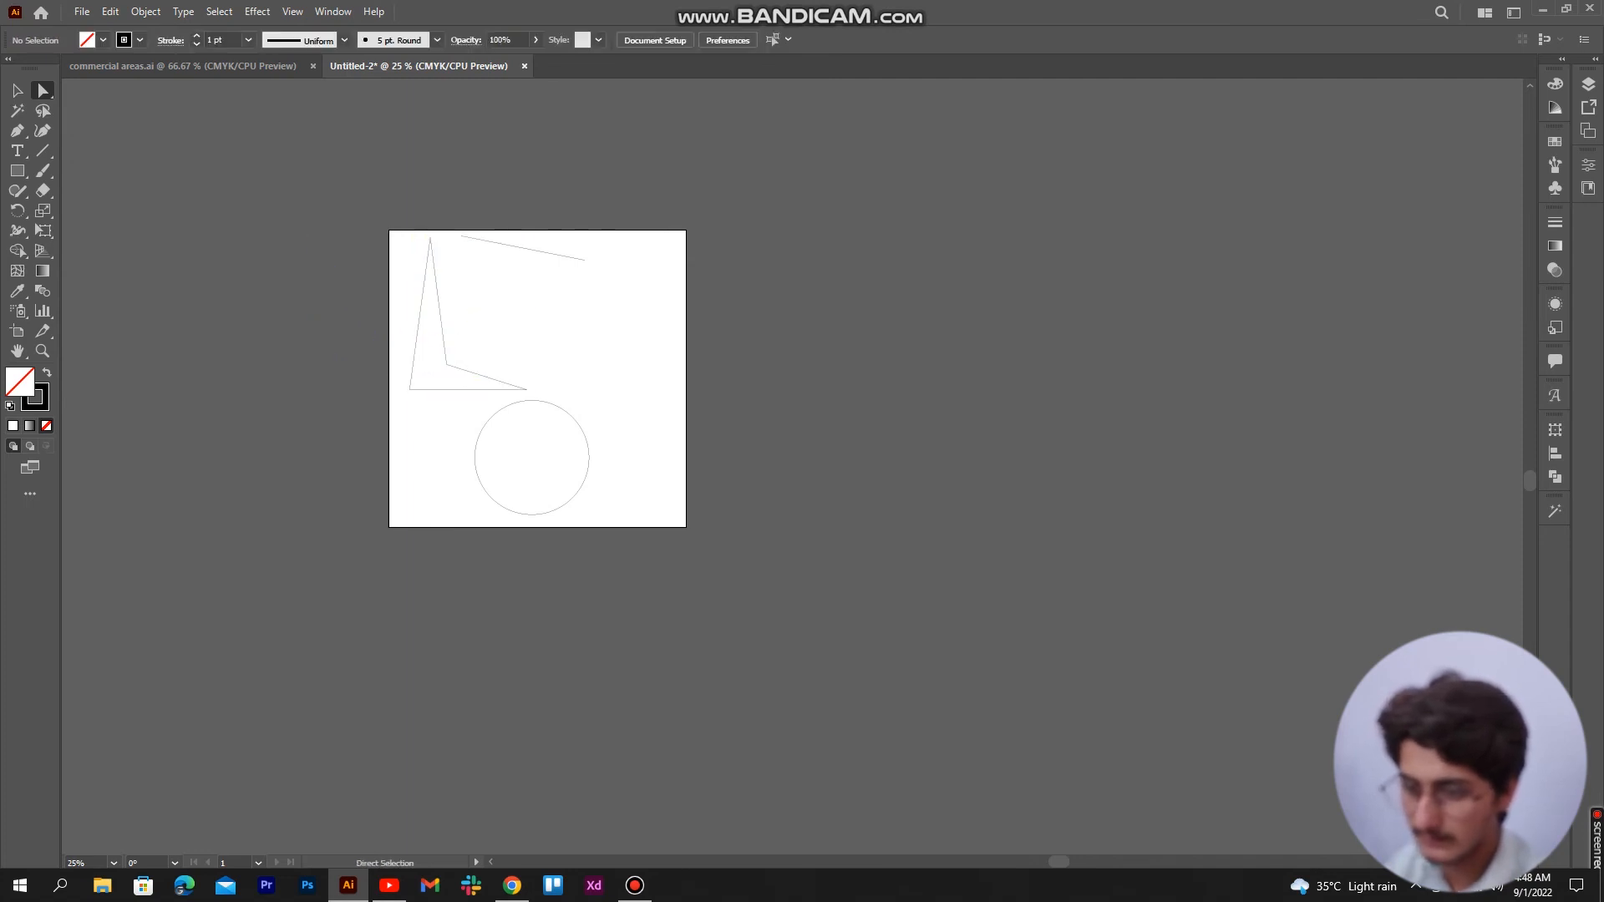
# Move the whole circle up and right, to about X 795 px, Y 434 px, and reselect all of its anchor points.
pyautogui.click(552, 405)
pyautogui.moveTo(436, 398); pyautogui.dragTo(624, 524)
pyautogui.moveTo(531, 457); pyautogui.dragTo(607, 348)
pyautogui.click(625, 340)
pyautogui.scroll(5, 625, 340)
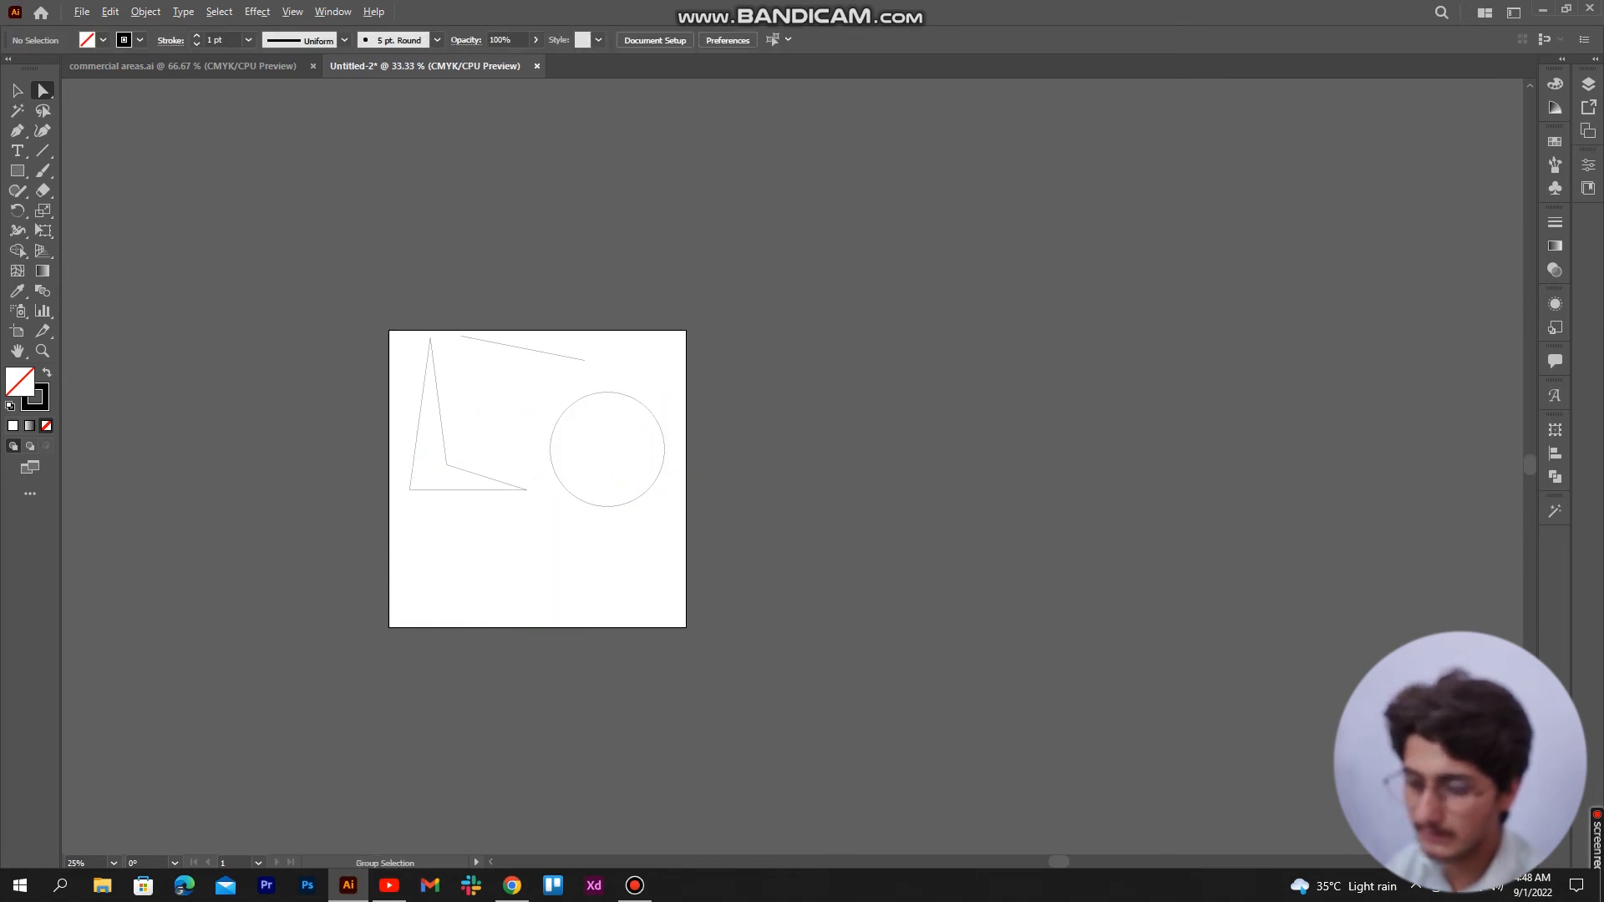
pyautogui.scroll(1, 625, 340)
pyautogui.moveTo(475, 413); pyautogui.dragTo(656, 529)
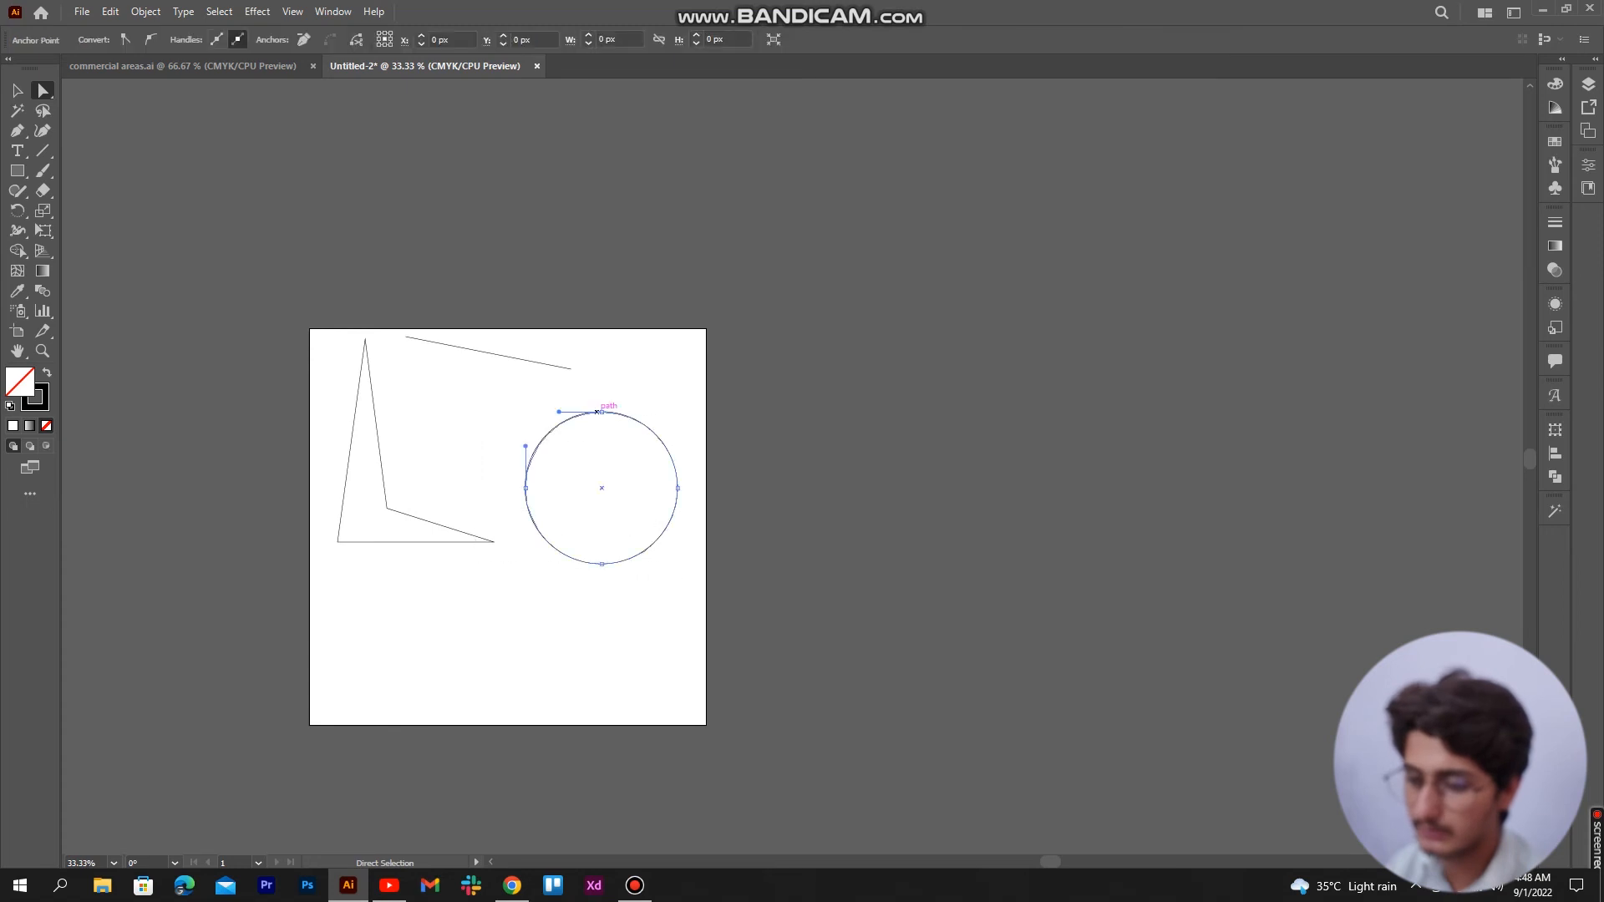
pyautogui.moveTo(494, 393); pyautogui.dragTo(692, 610)
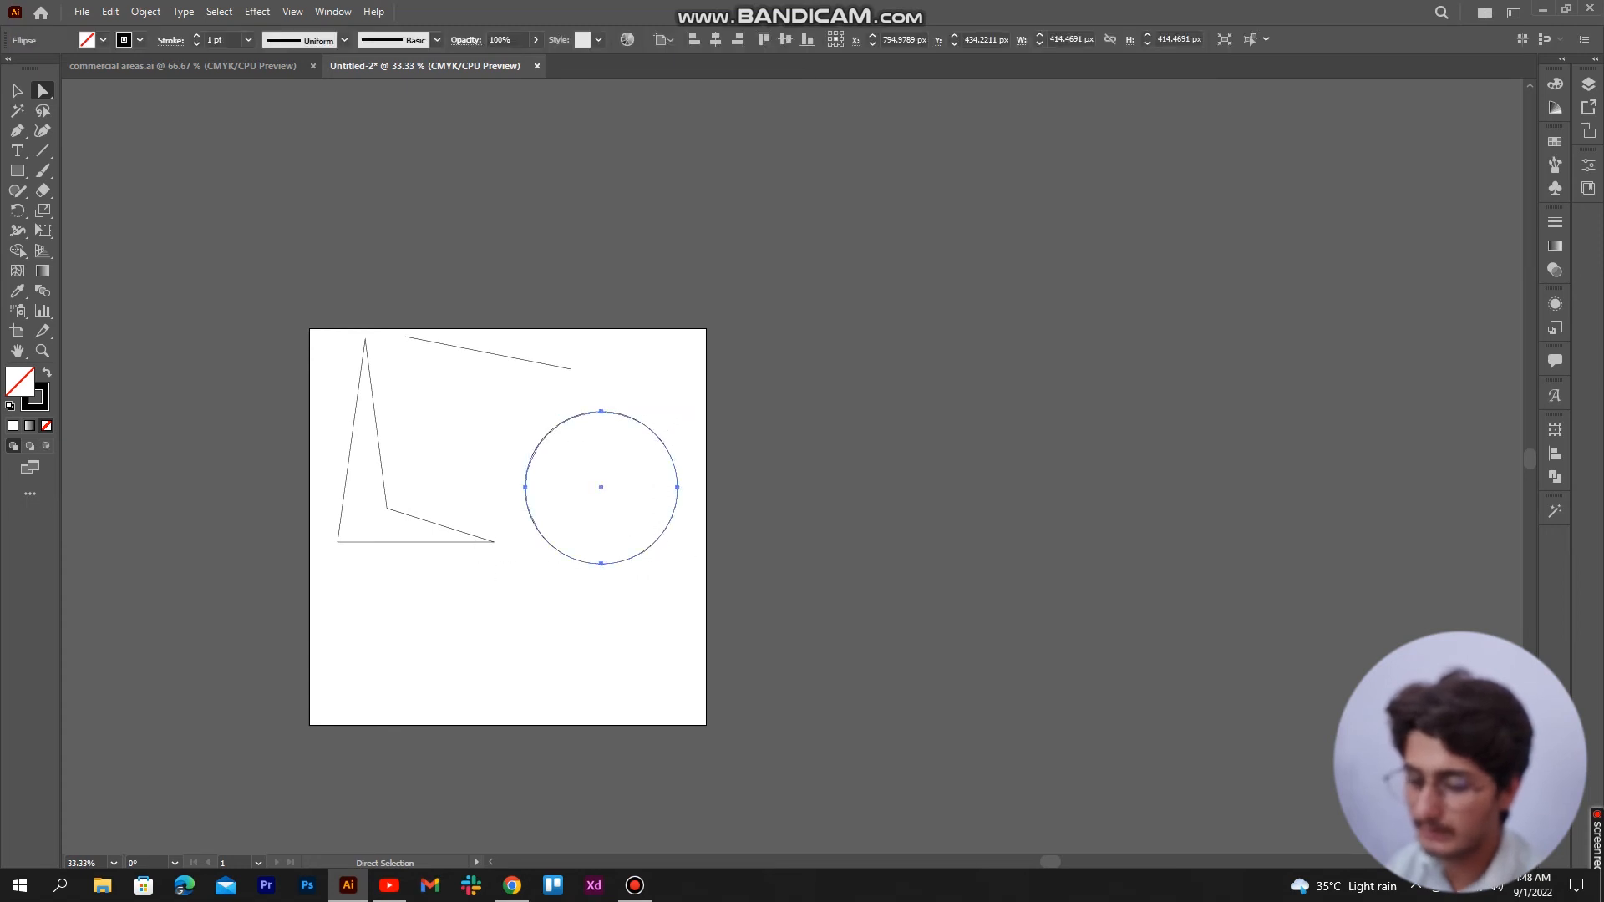
pyautogui.scroll(2, 626, 392)
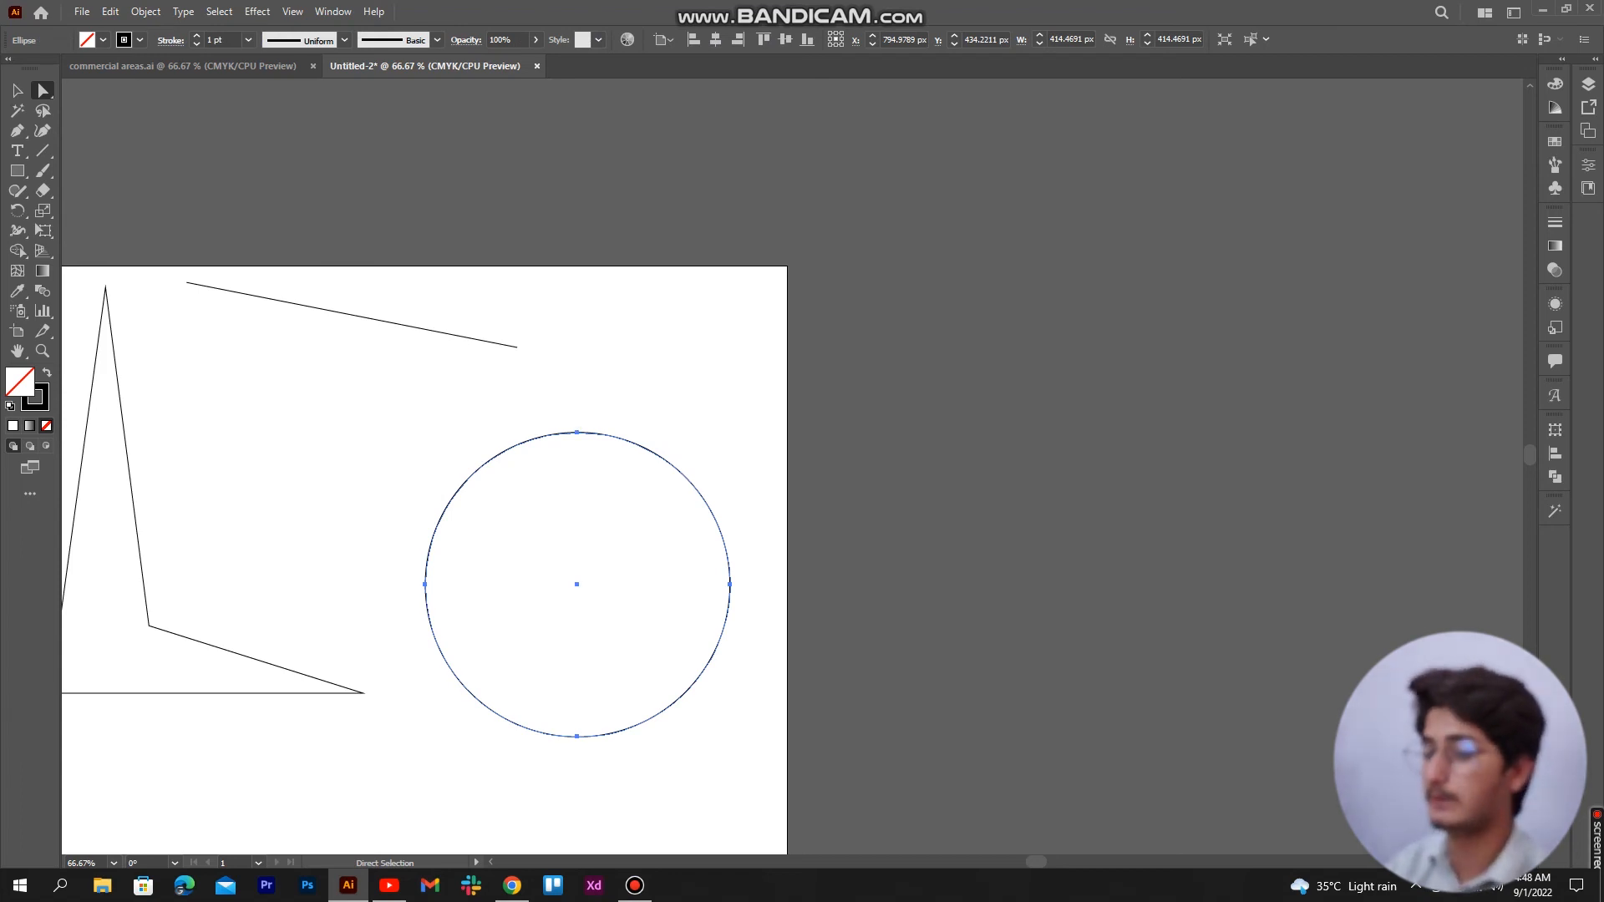
# Select only the circle's top anchor point and swing its right direction handle up and outward, and finally down inside the shape, to bend the outline.
pyautogui.moveTo(529, 379); pyautogui.dragTo(617, 496)
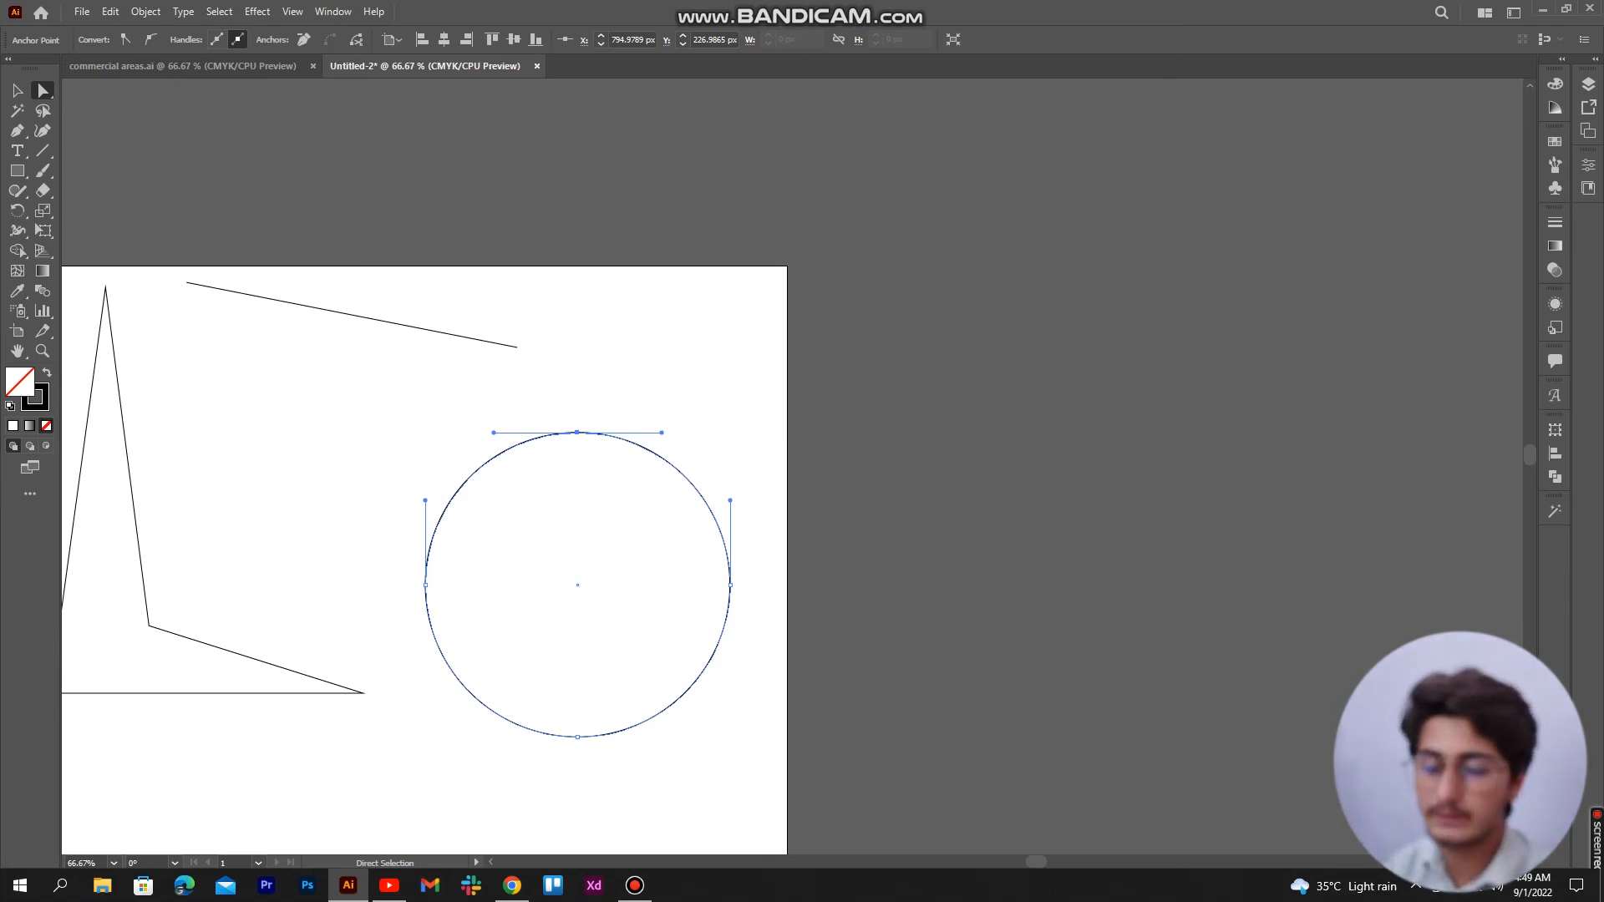
pyautogui.moveTo(662, 433); pyautogui.dragTo(775, 242)
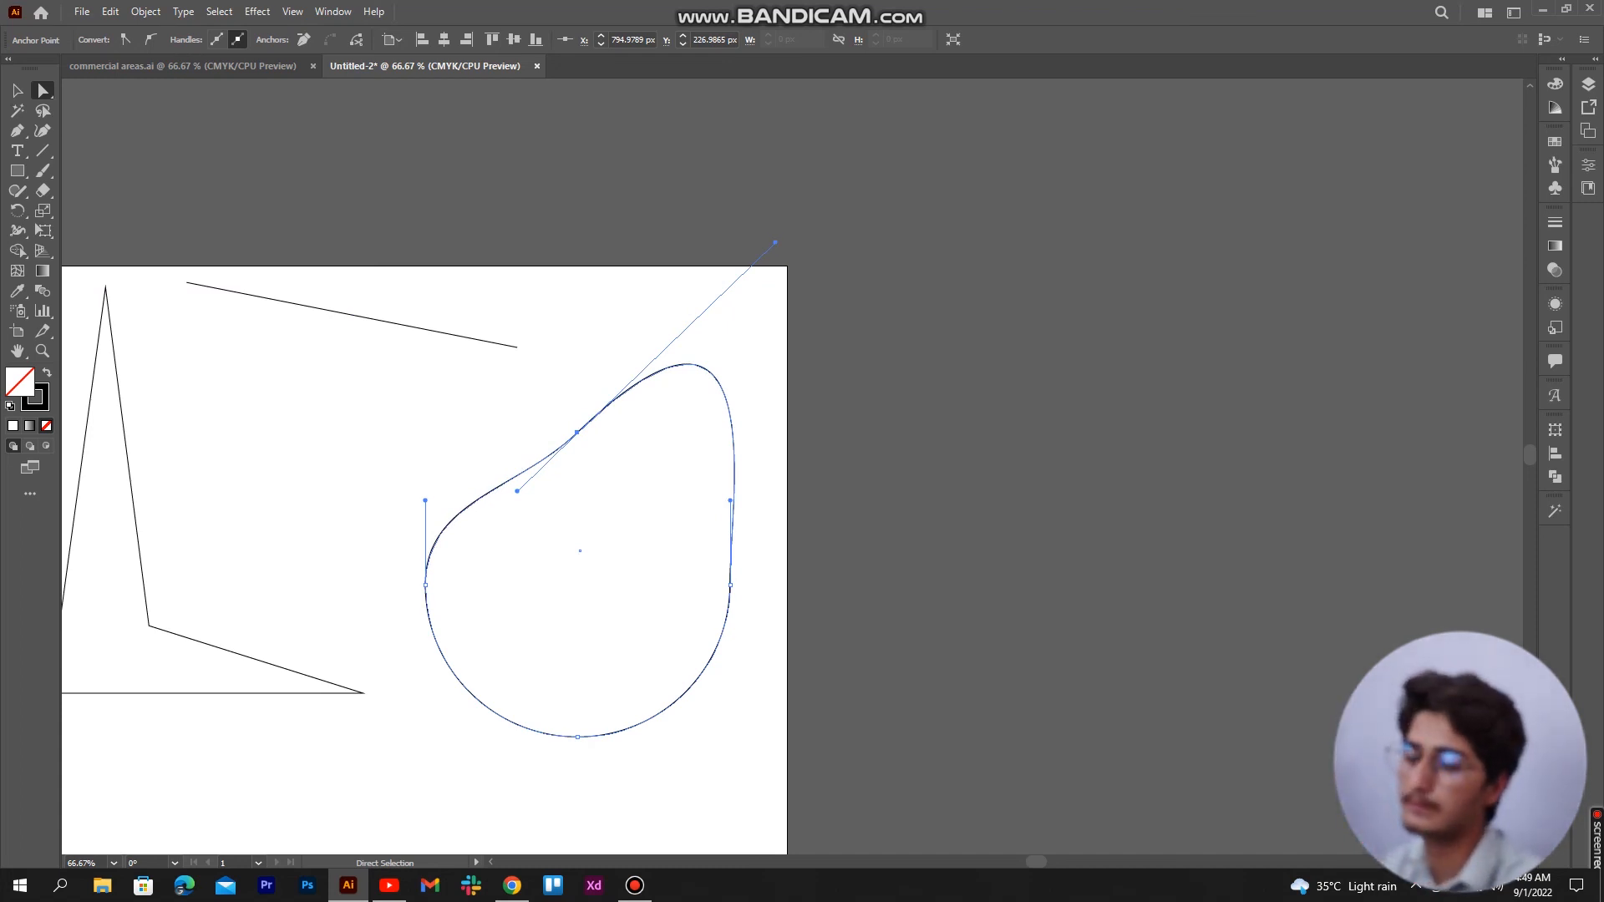
pyautogui.moveTo(775, 243); pyautogui.dragTo(593, 537)
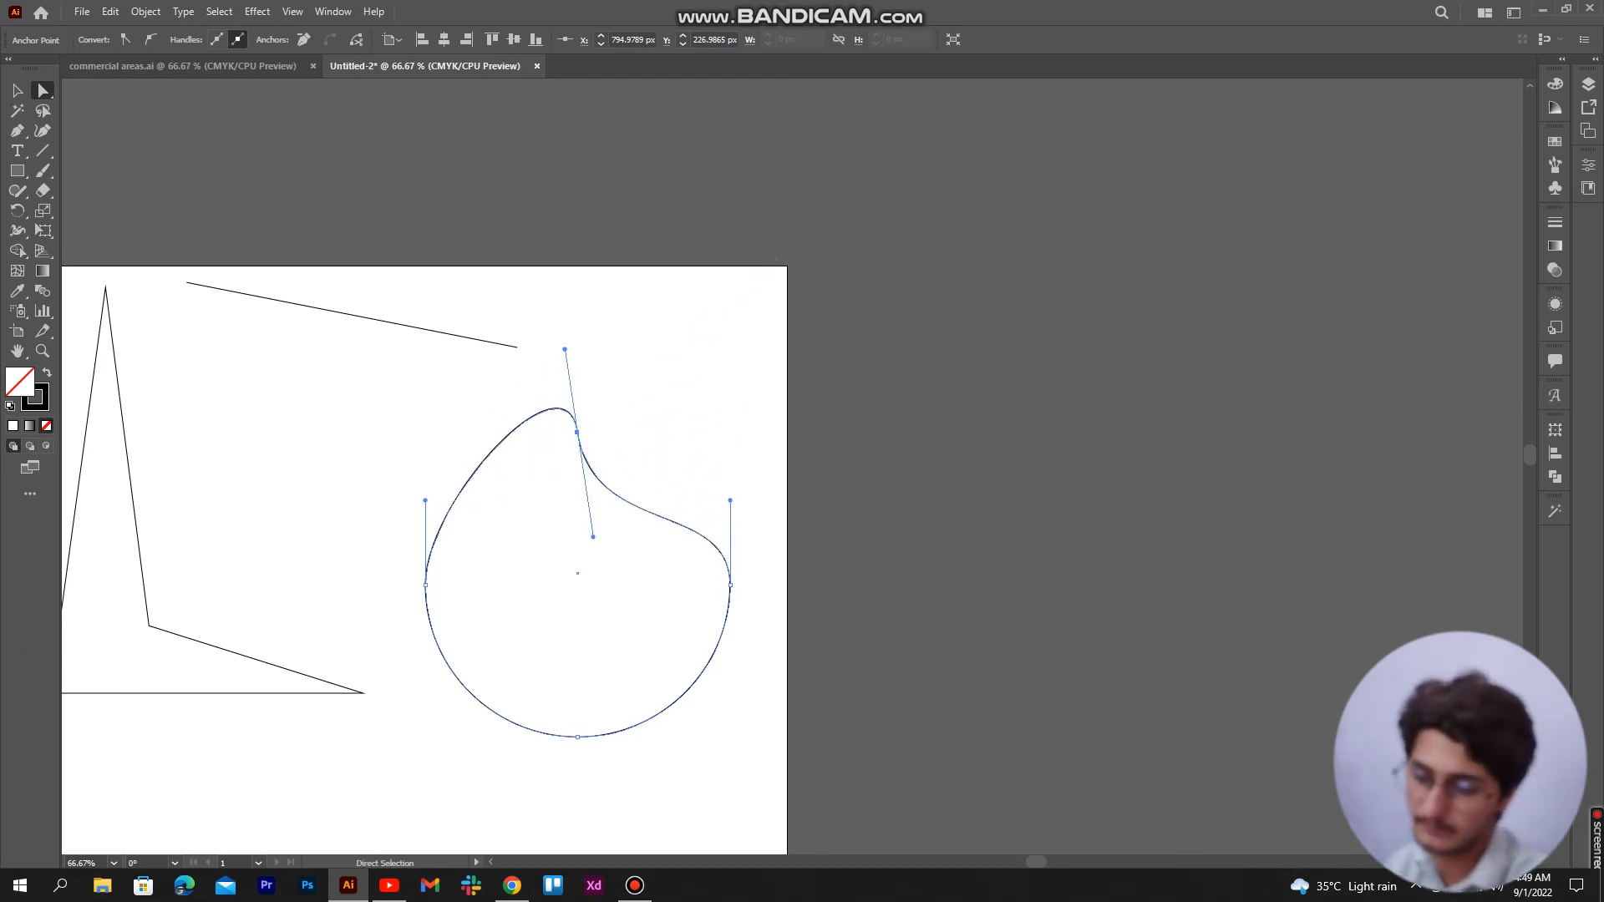
pyautogui.click(506, 404)
pyautogui.scroll(2, 506, 431)
pyautogui.scroll(-2, 507, 431)
pyautogui.scroll(4, 506, 432)
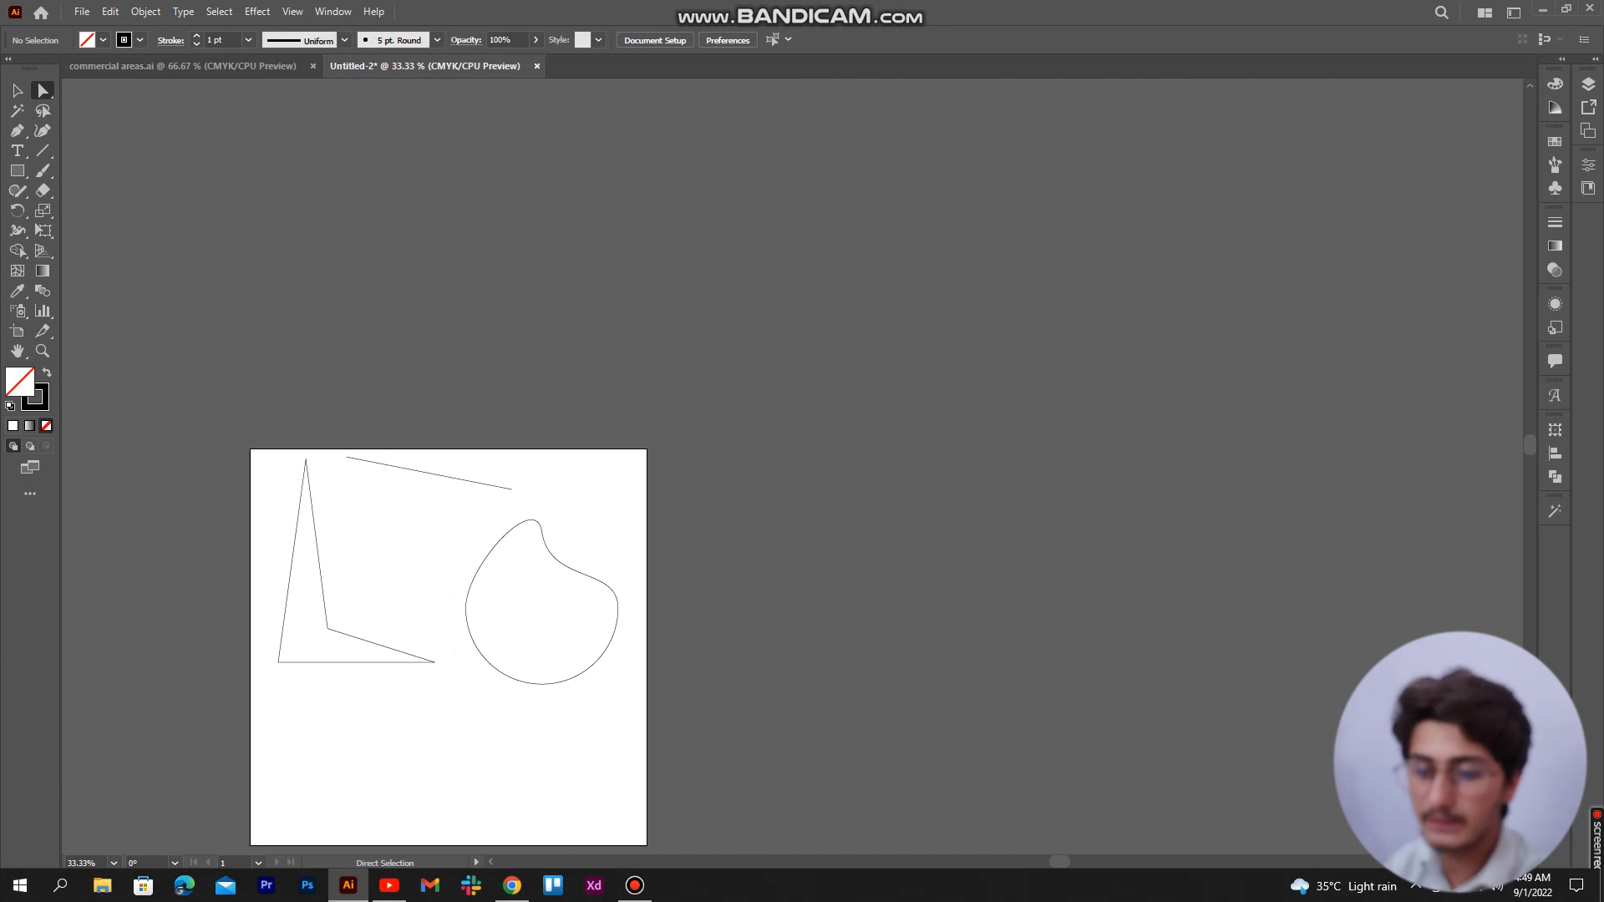